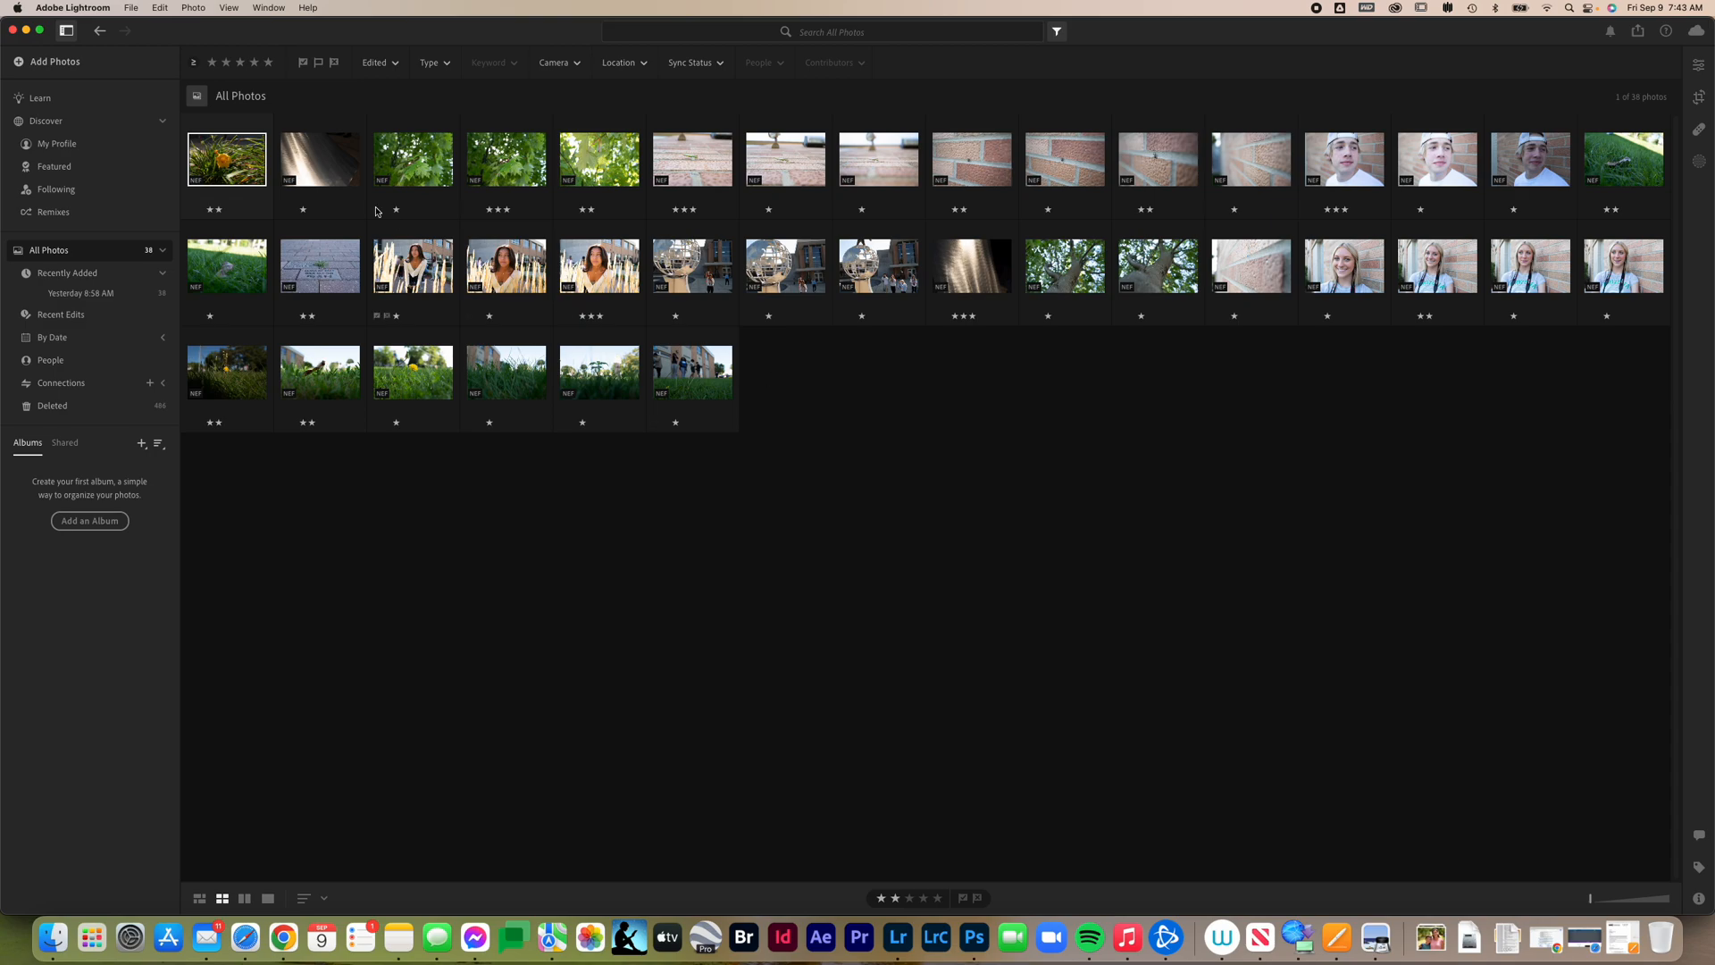
Step: Select all photos in the library and create an album named "Shallow Depth" that includes them
key(super+a)
key(super+d)
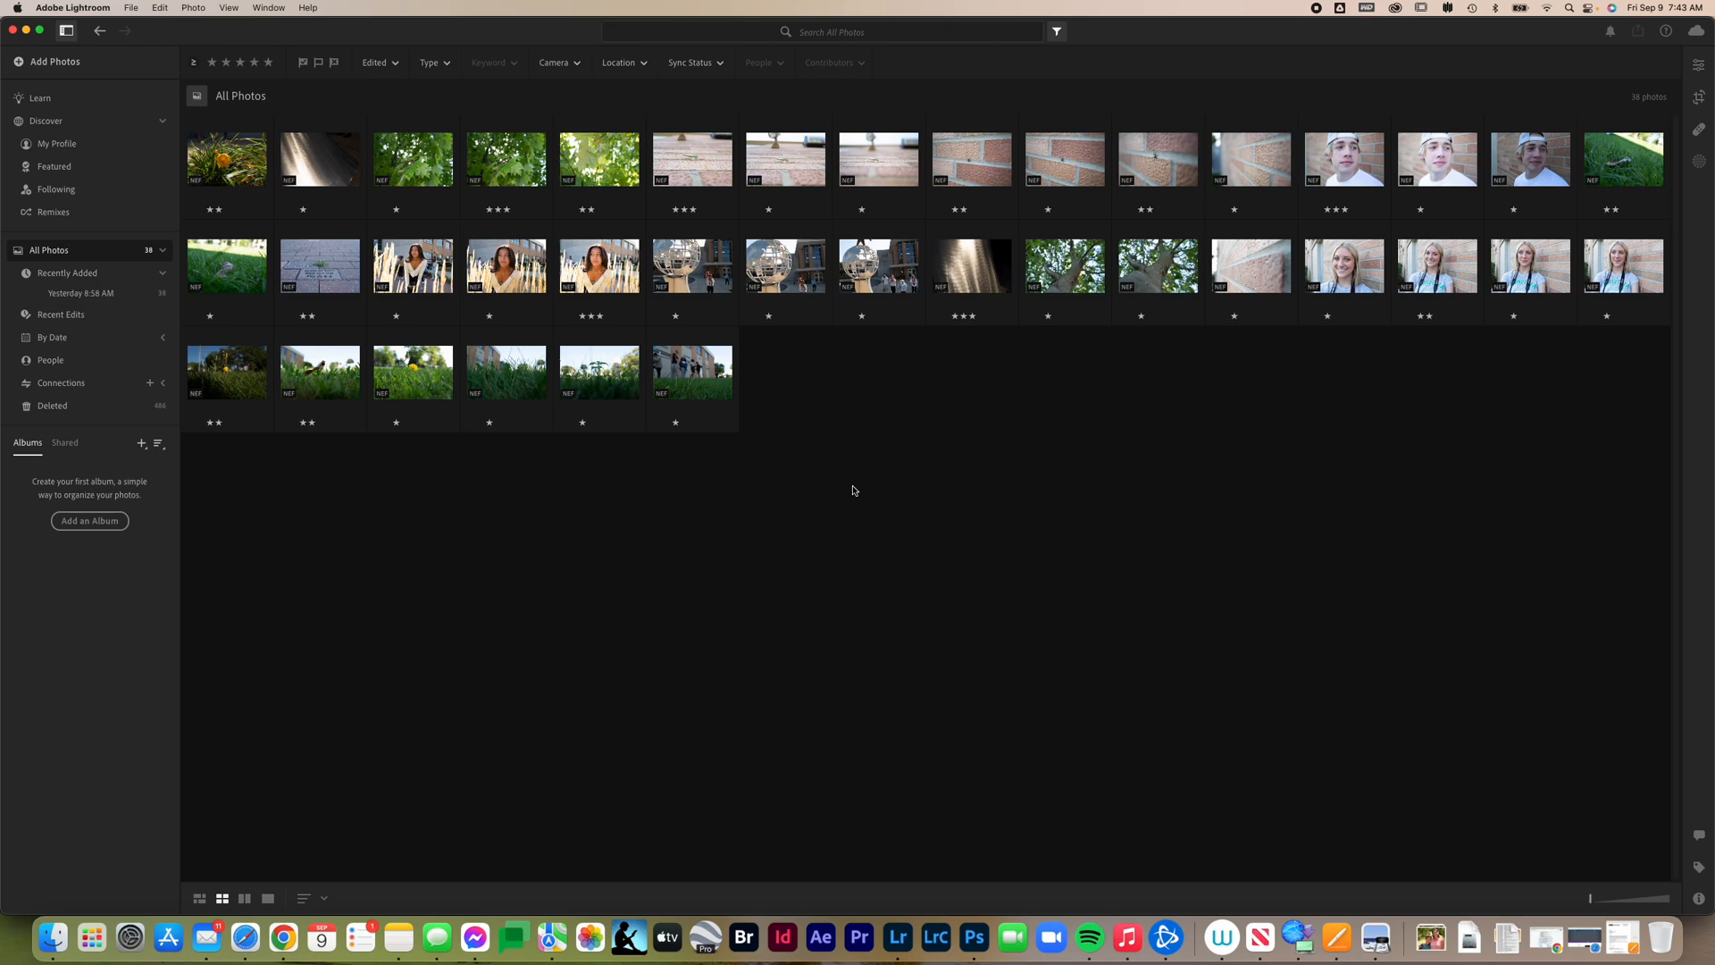
key(super+a)
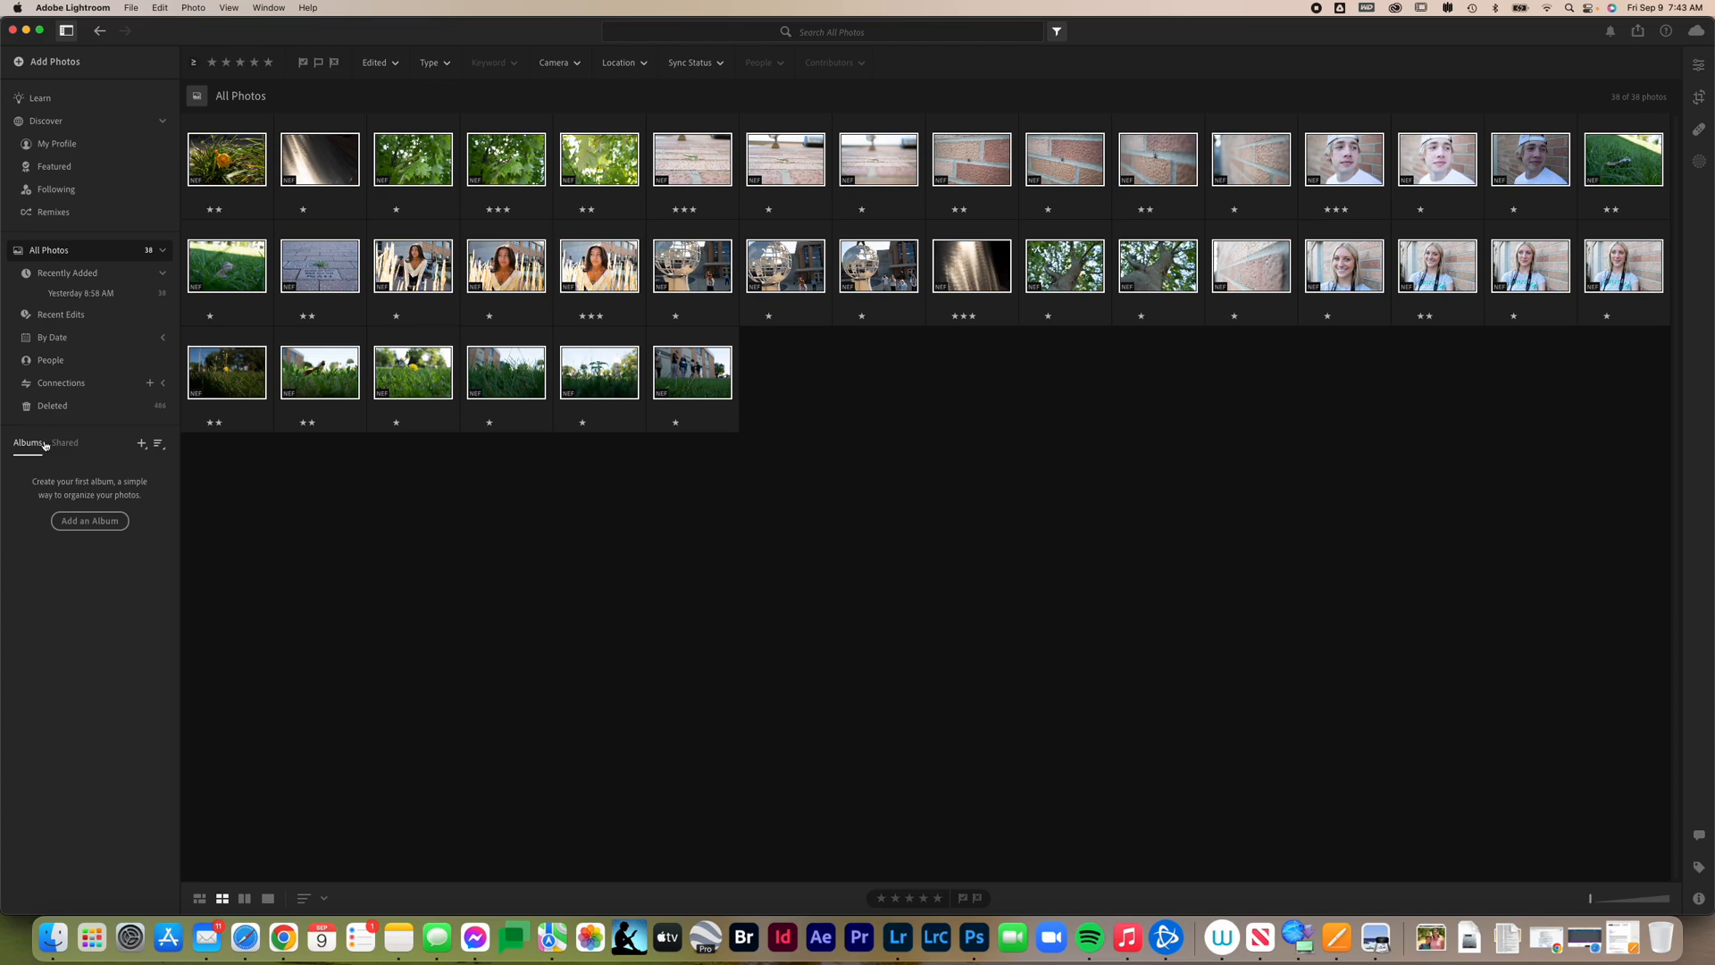
click(141, 445)
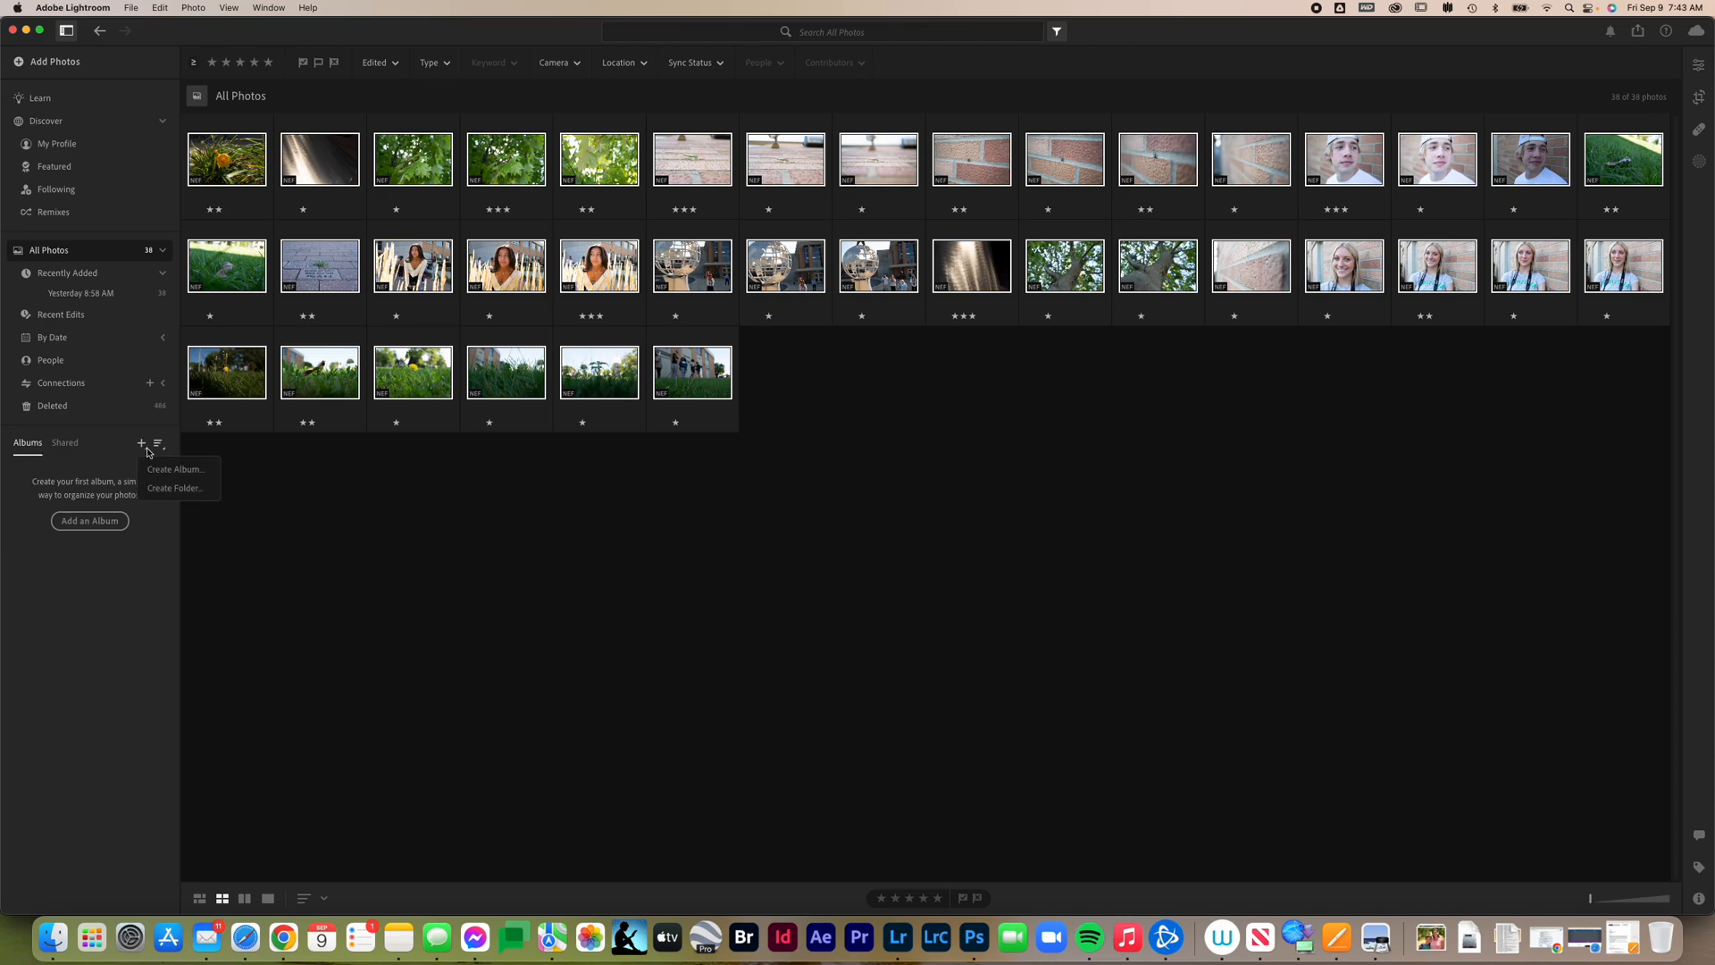
click(176, 470)
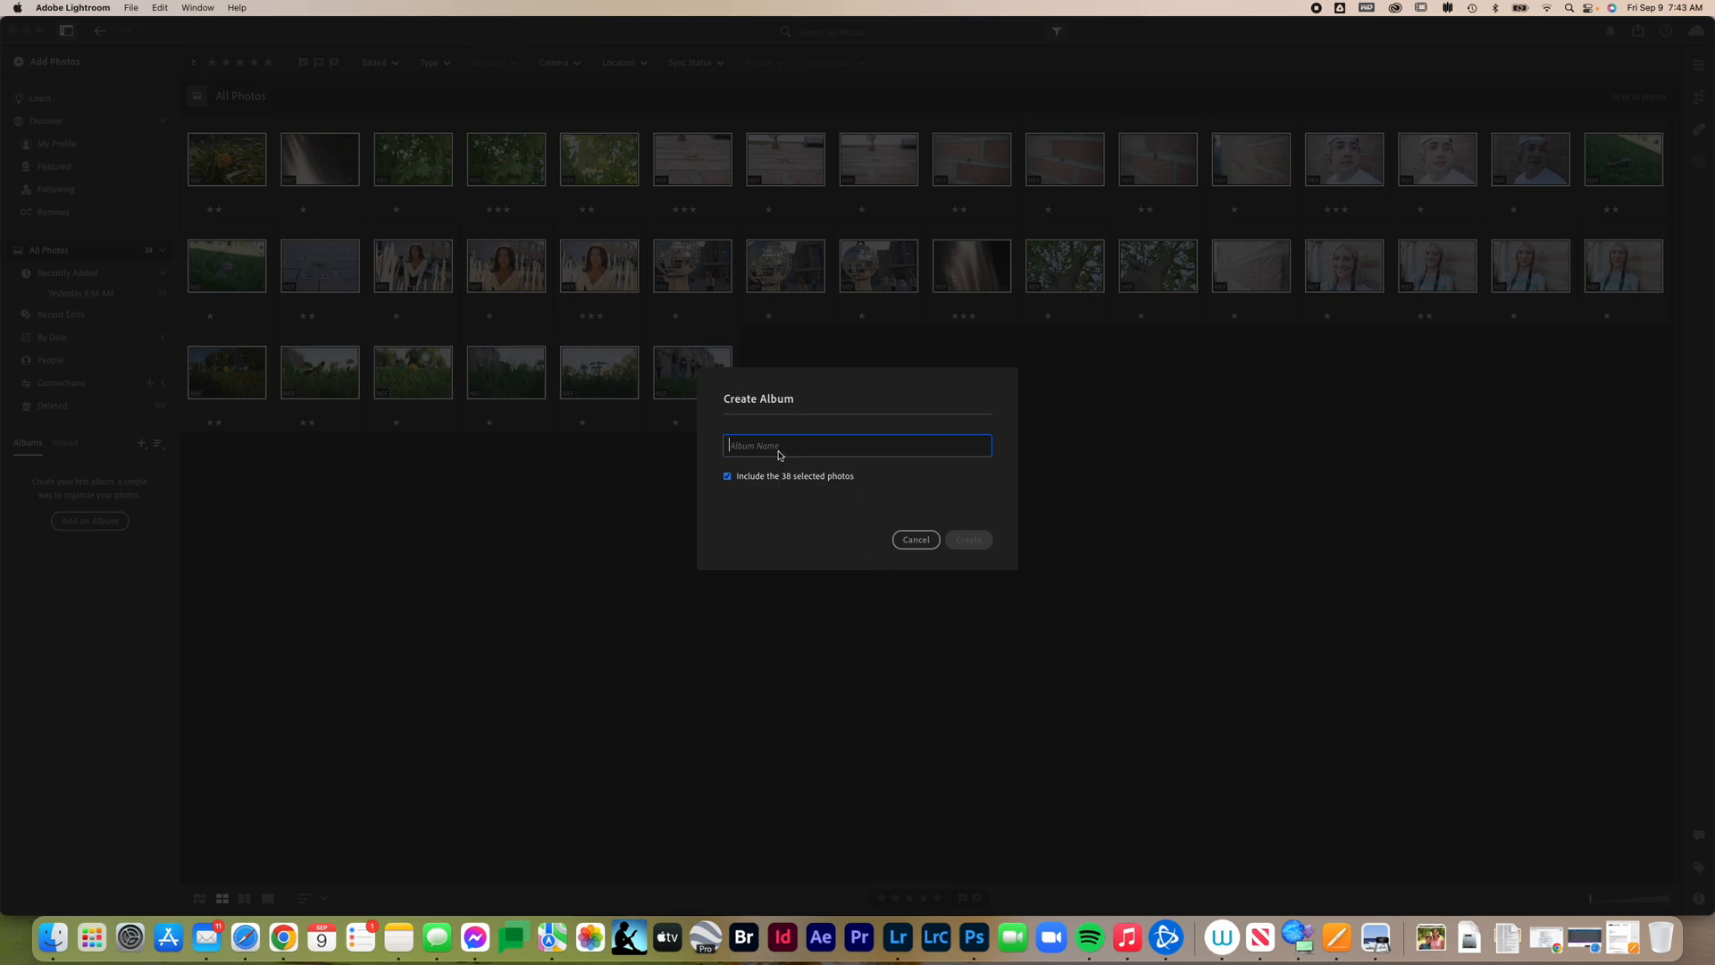
text(Shallow Depth)
click(966, 541)
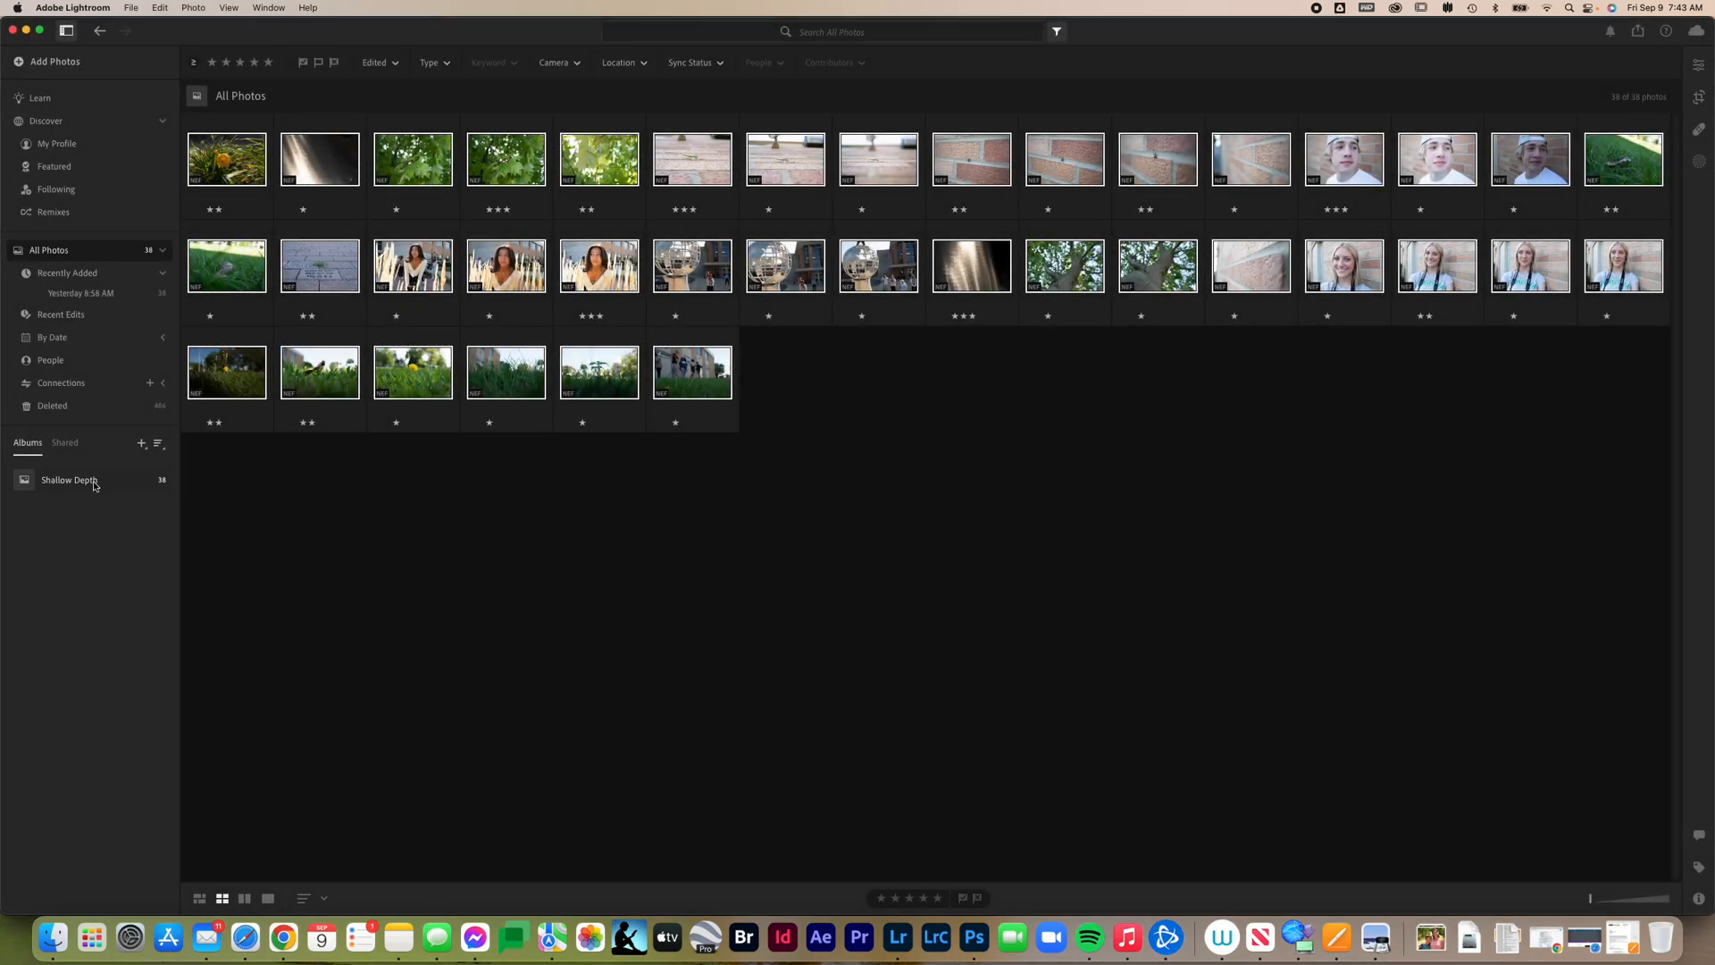
Step: Open the Shallow Depth album's Share & Invite options and generate a shareable link
click(81, 489)
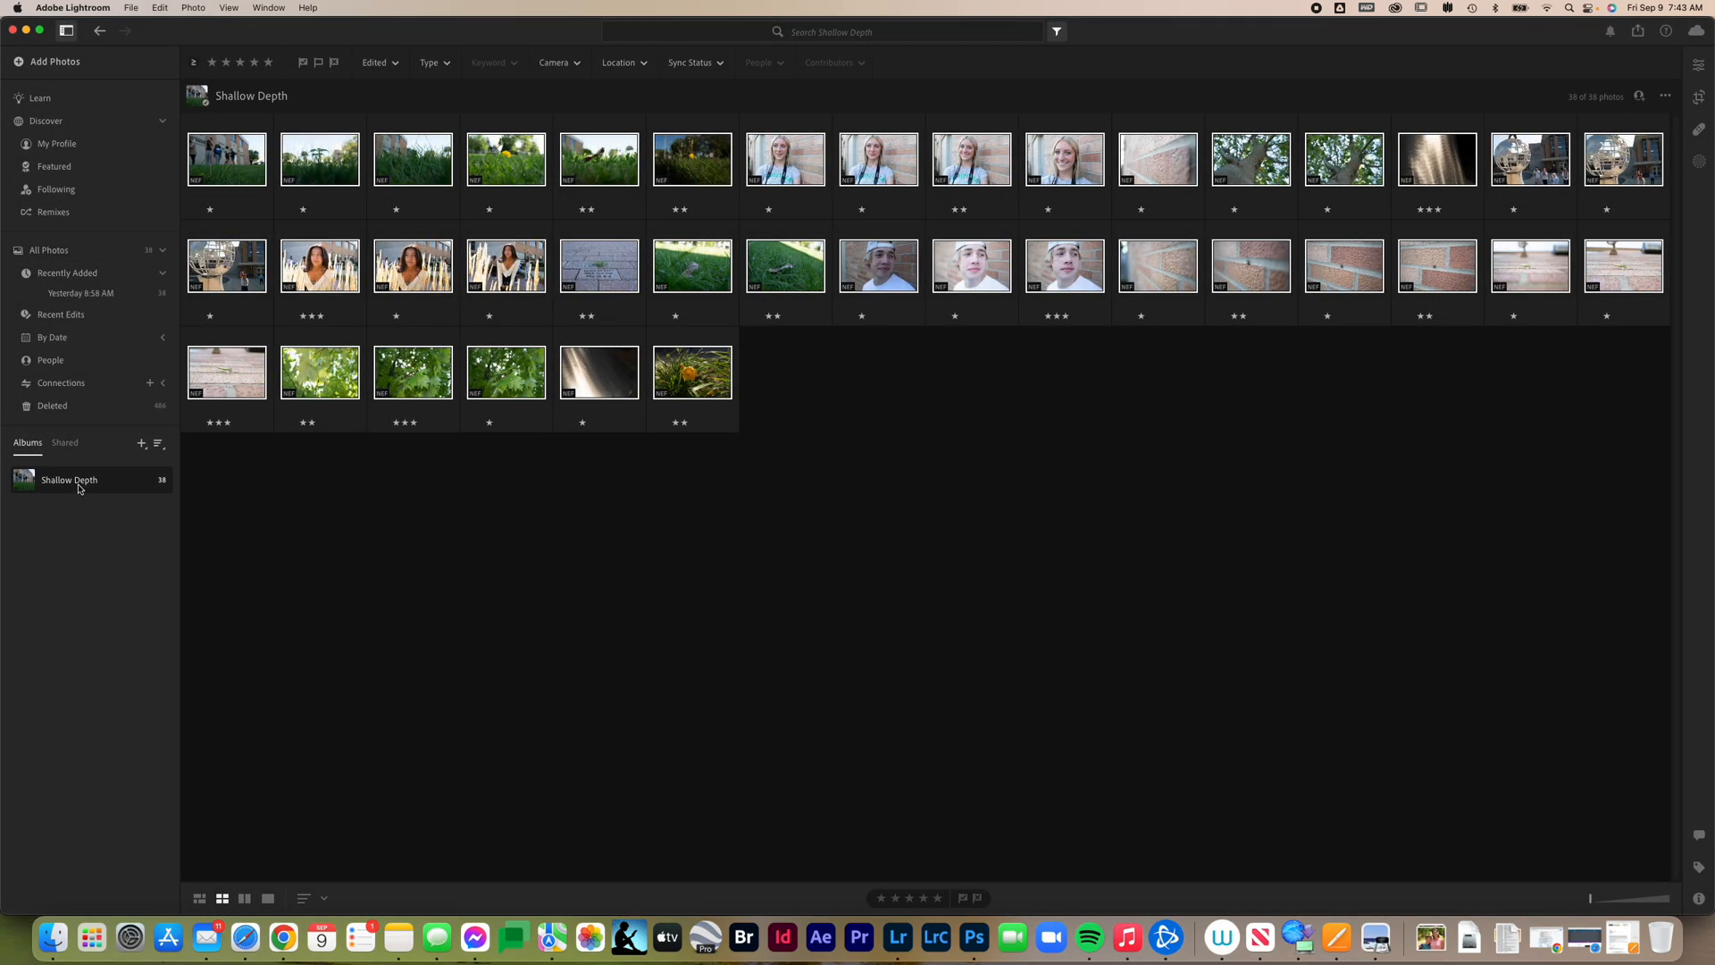
right_click(78, 488)
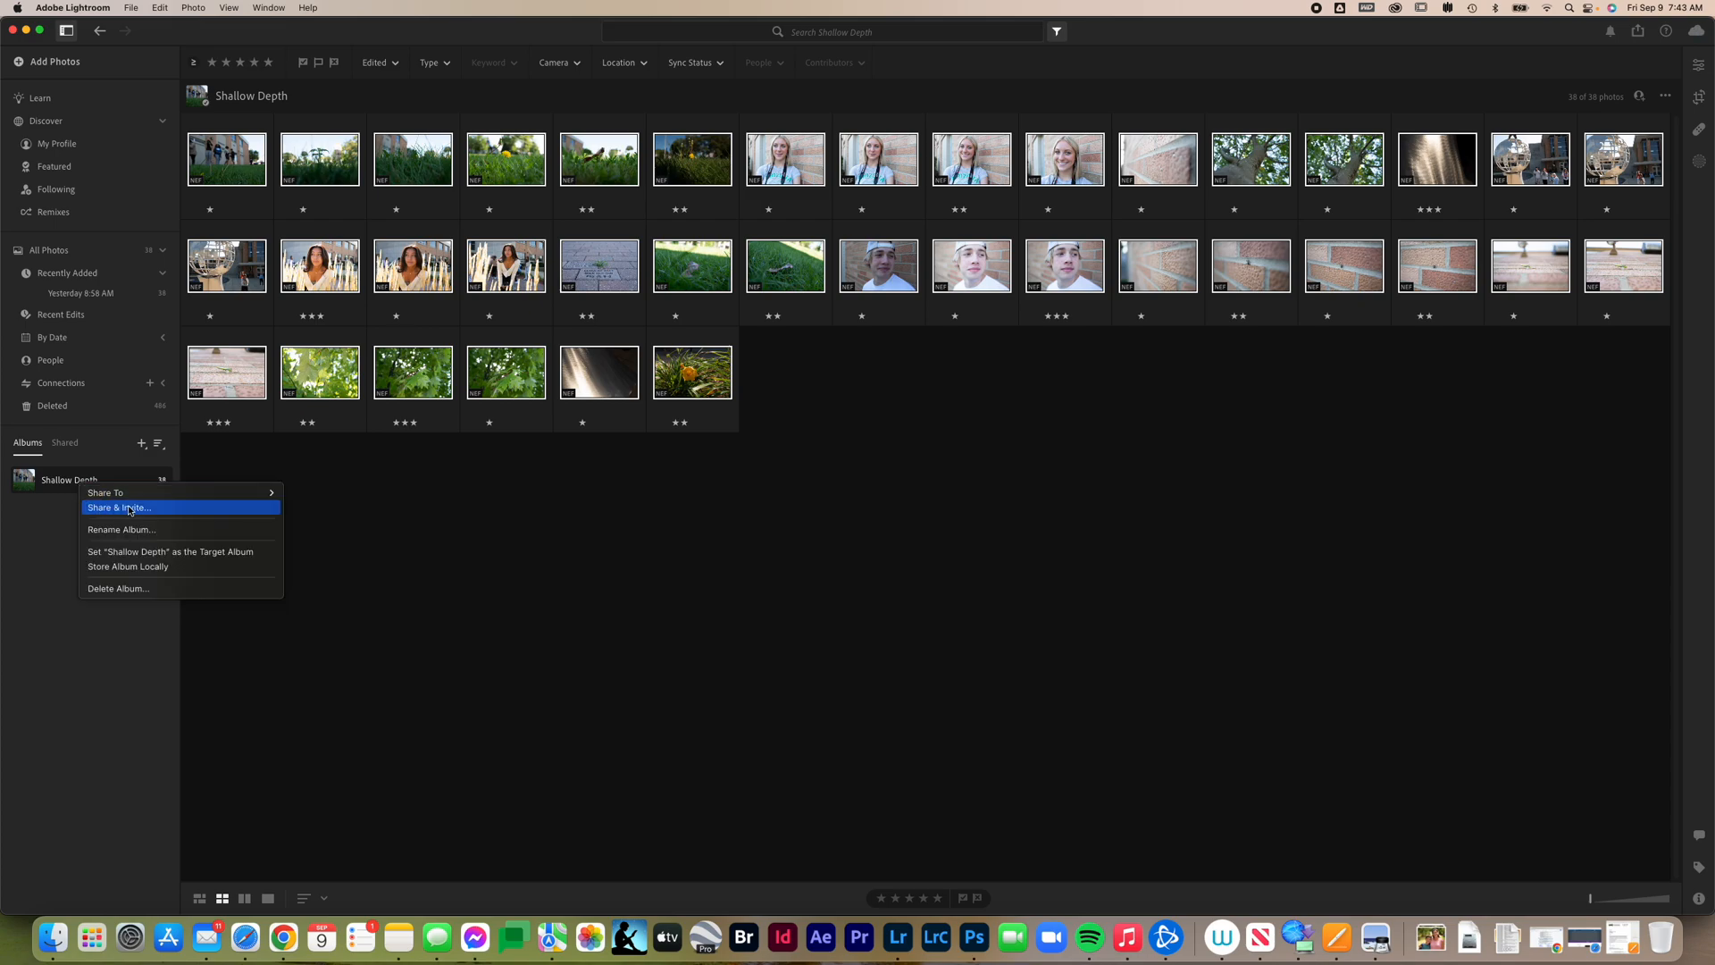
click(53, 497)
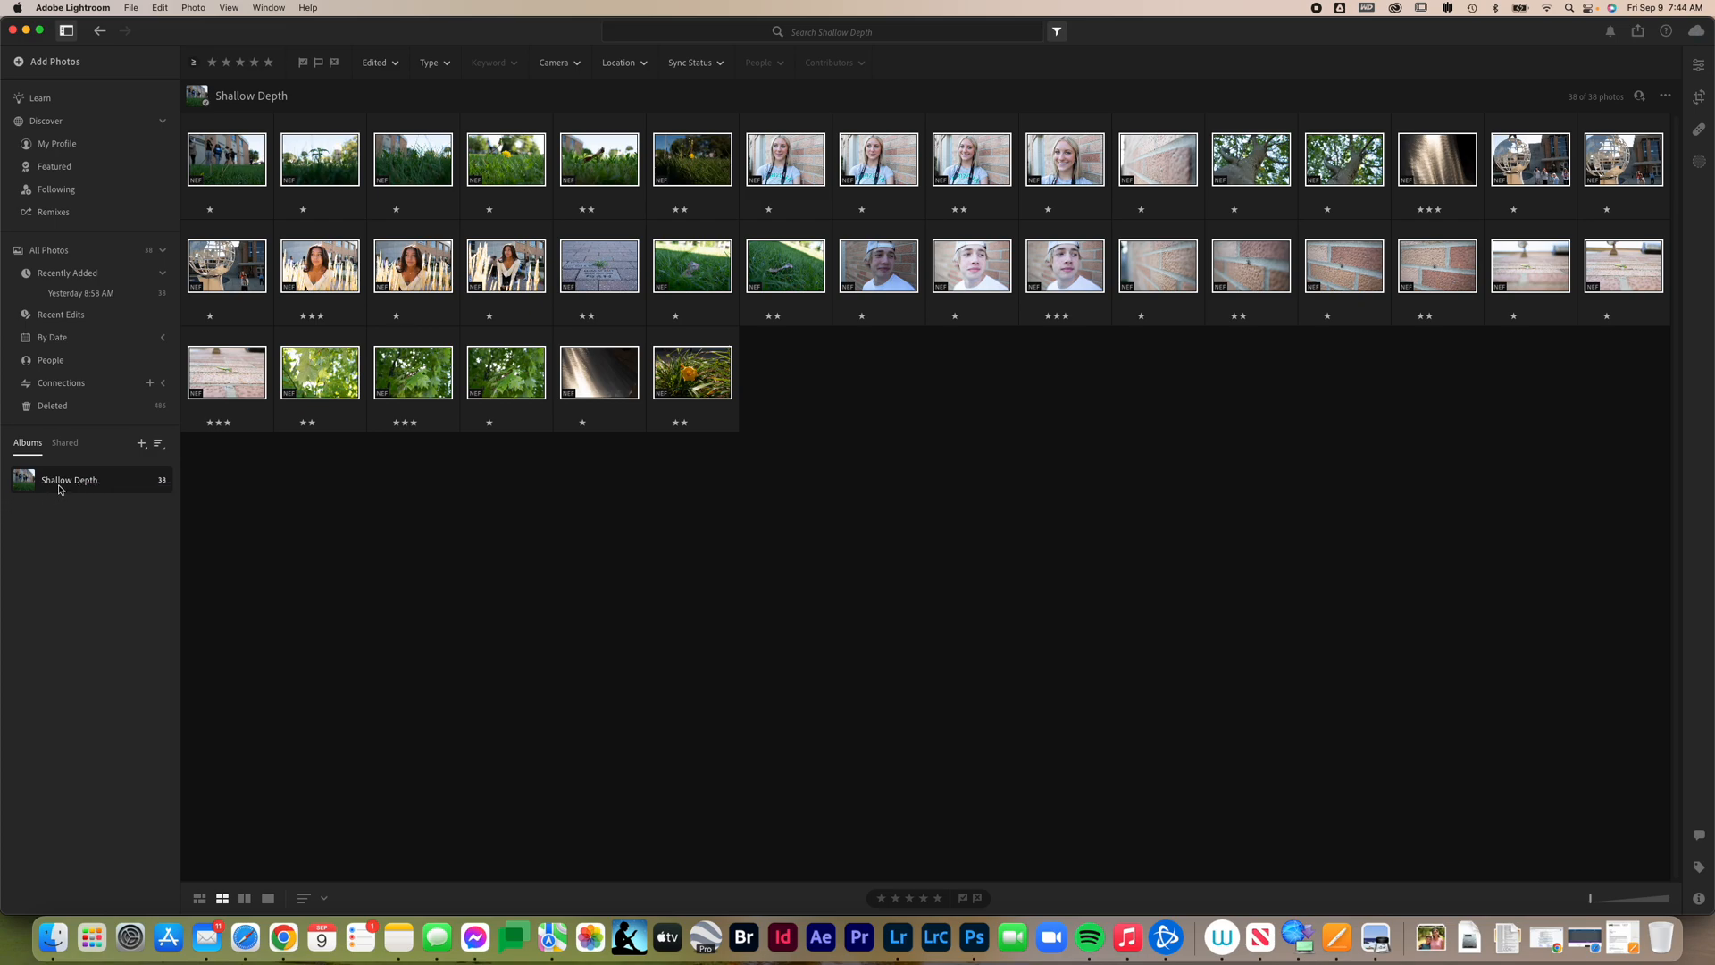
right_click(59, 489)
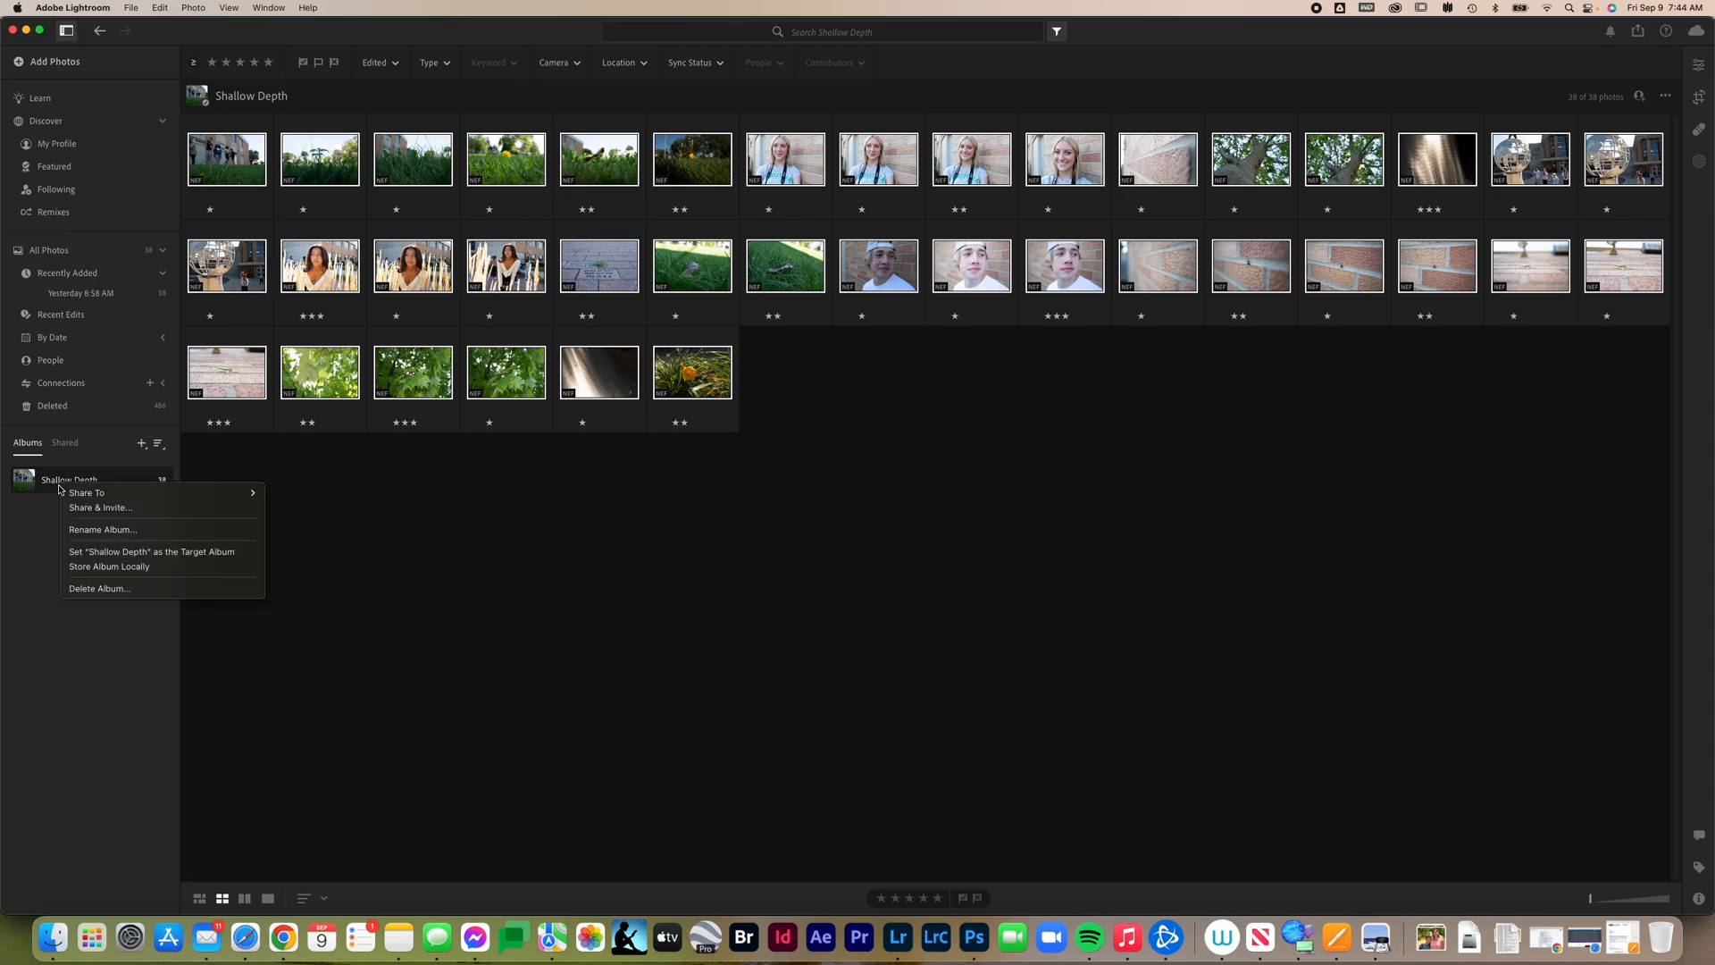
click(103, 509)
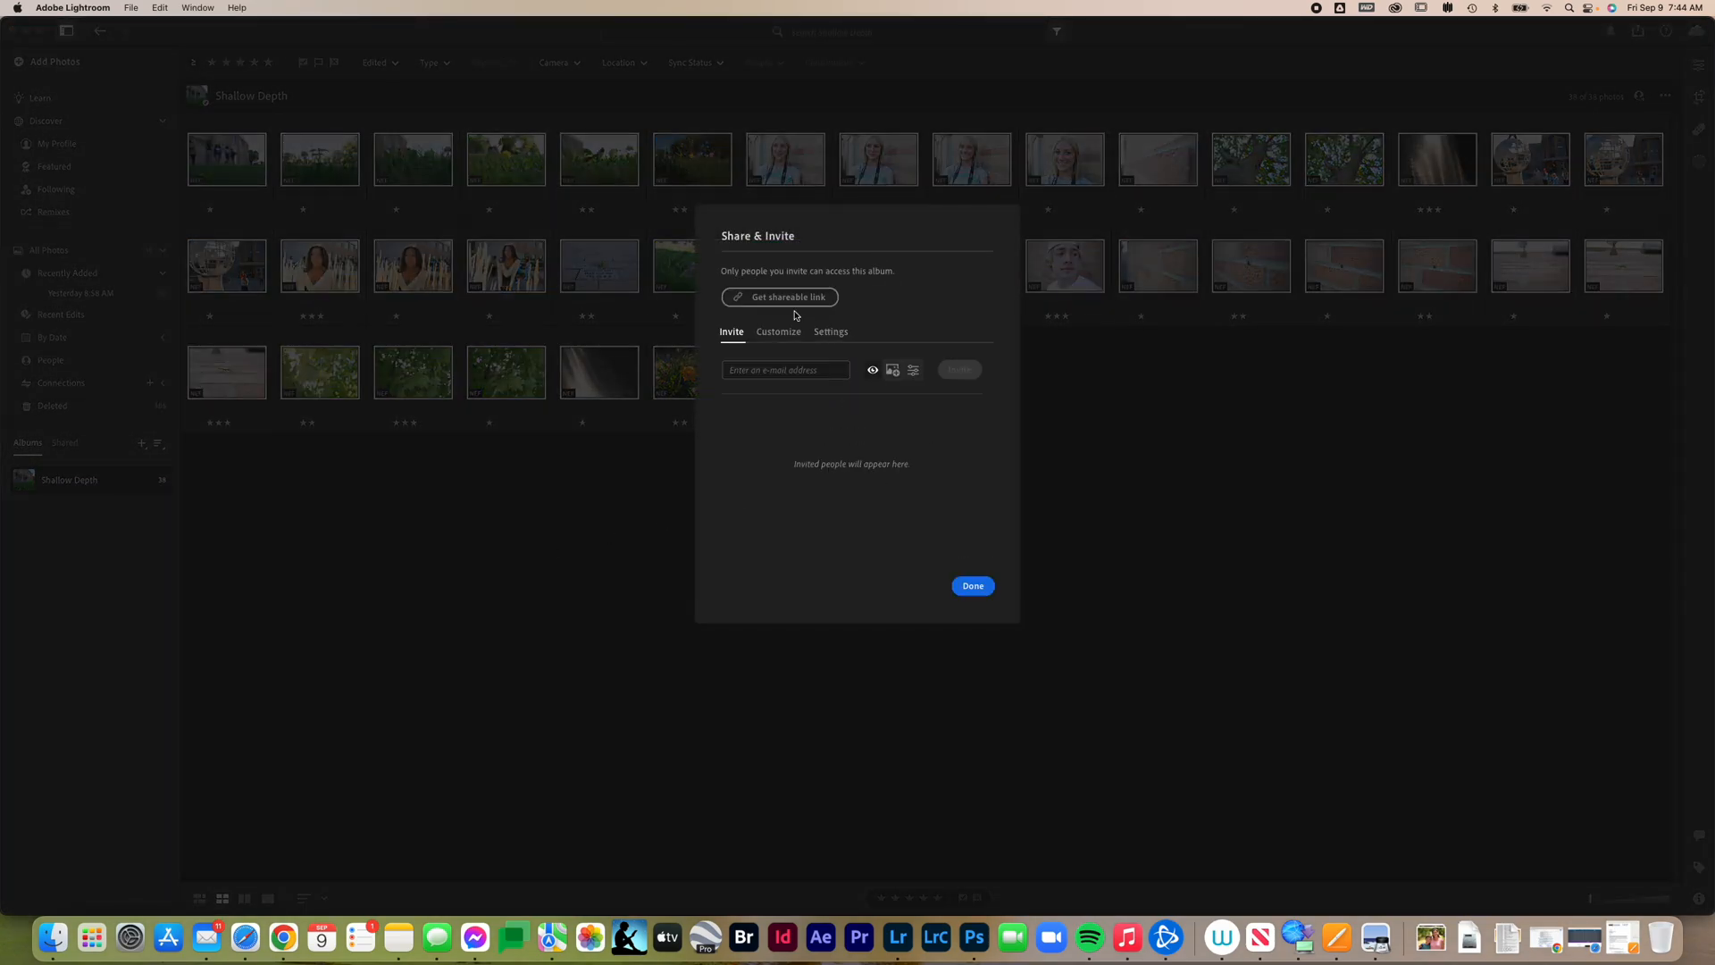
click(791, 301)
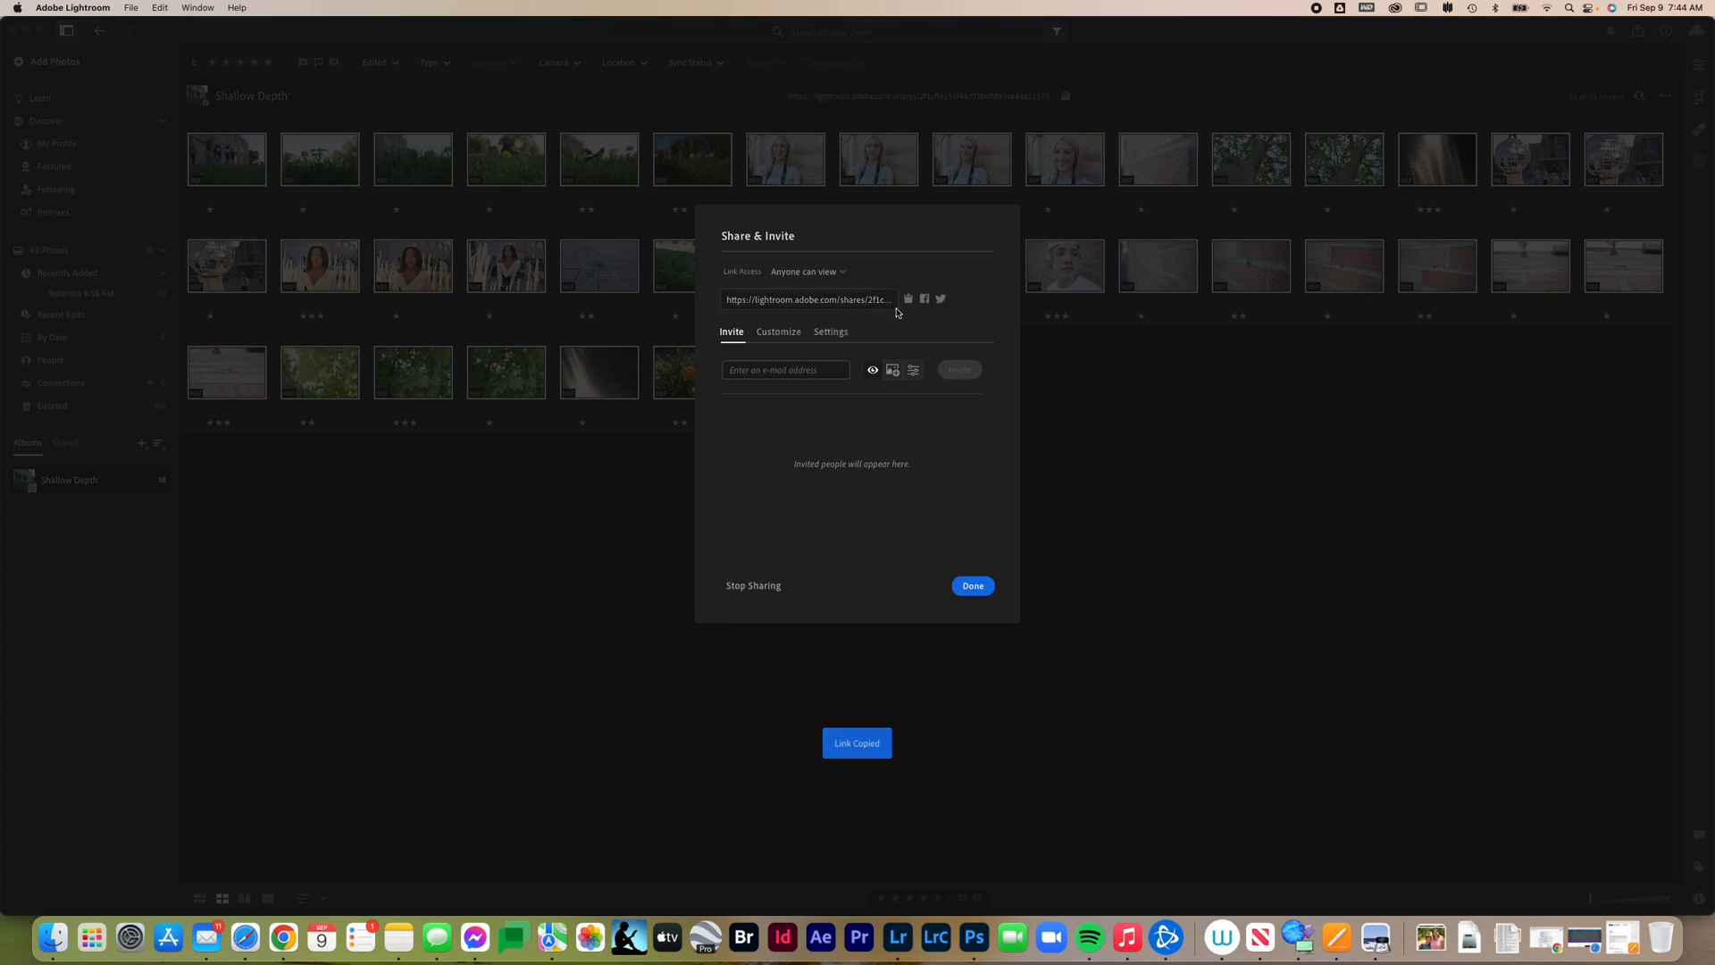
Step: Allow JPG downloads and export, show metadata and show location for the shared album, and copy its link
click(839, 333)
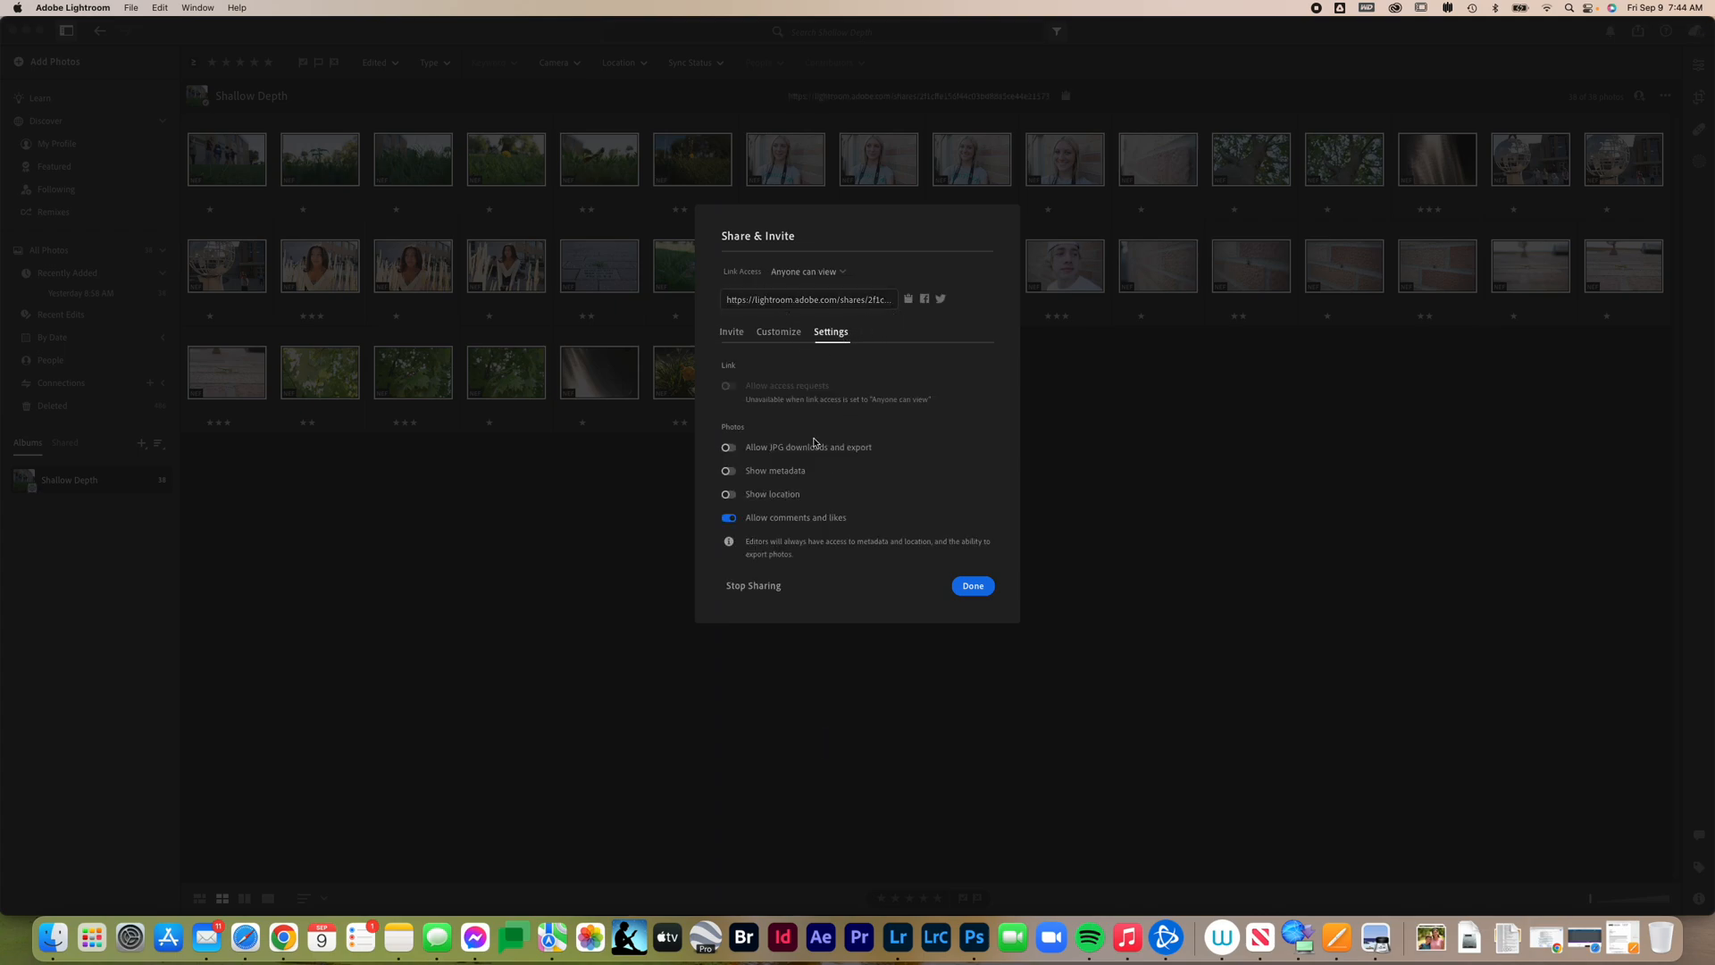
click(747, 451)
click(729, 473)
click(731, 494)
click(879, 301)
click(972, 587)
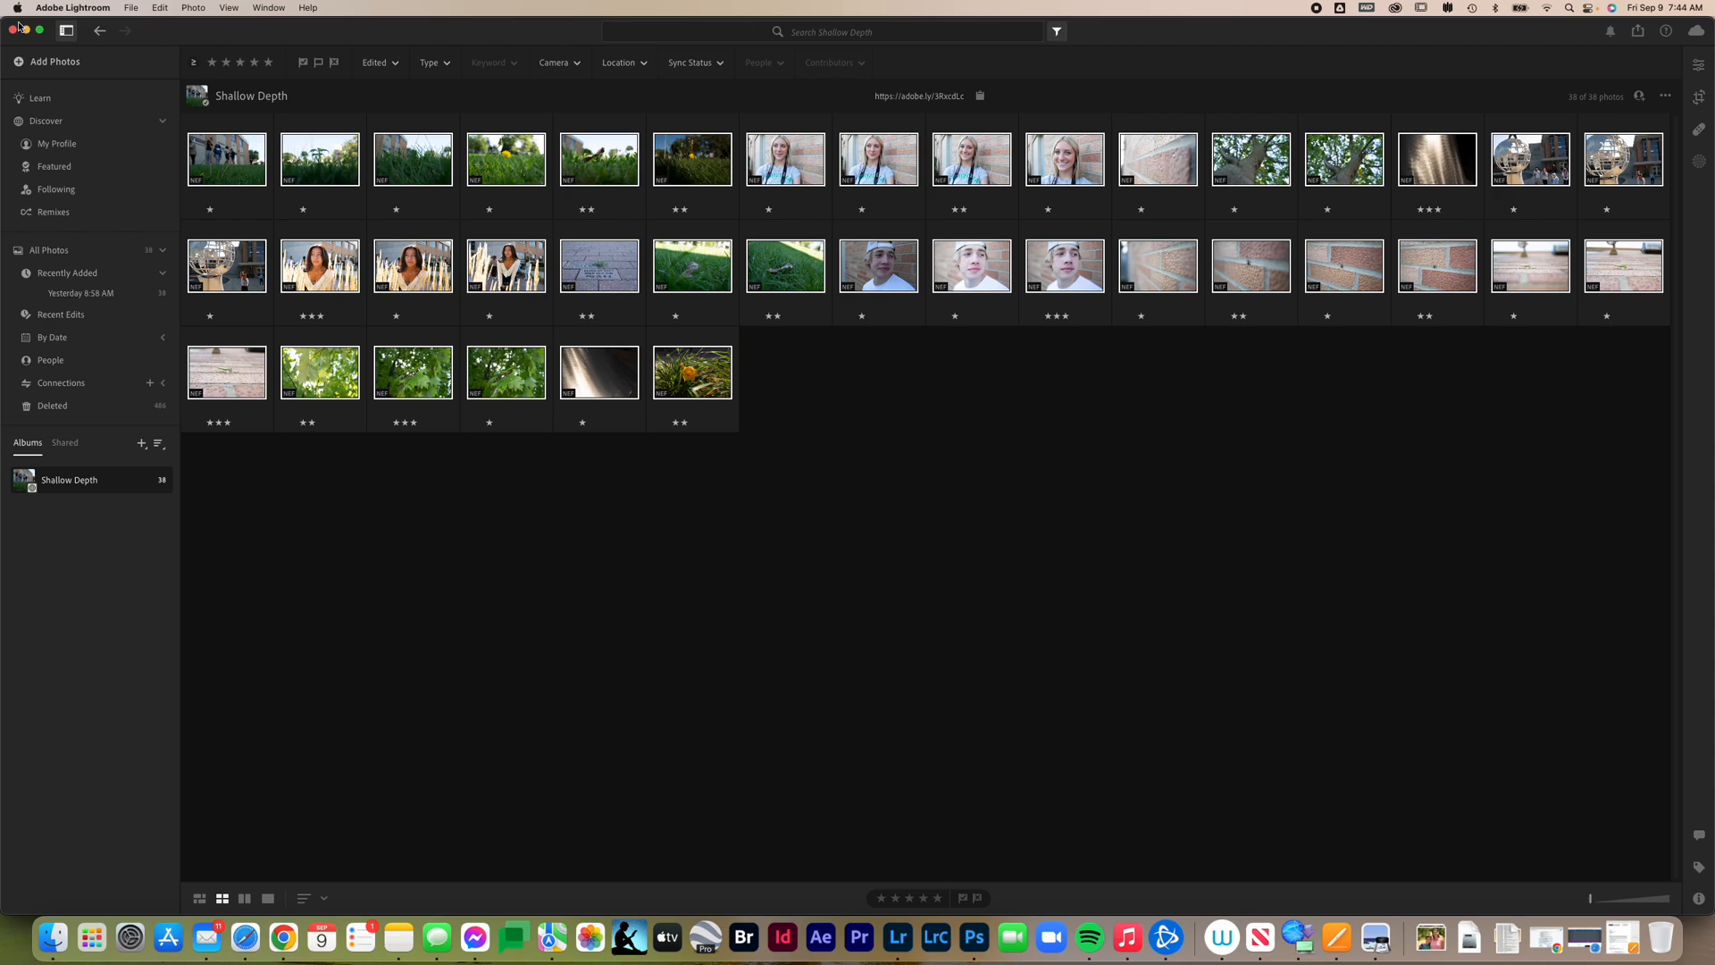
Step: Move the Lightroom window aside, switch to the EX1 Shallow Depth presentation in Google Slides, and delete slide 16
drag(6, 20, 949, 172)
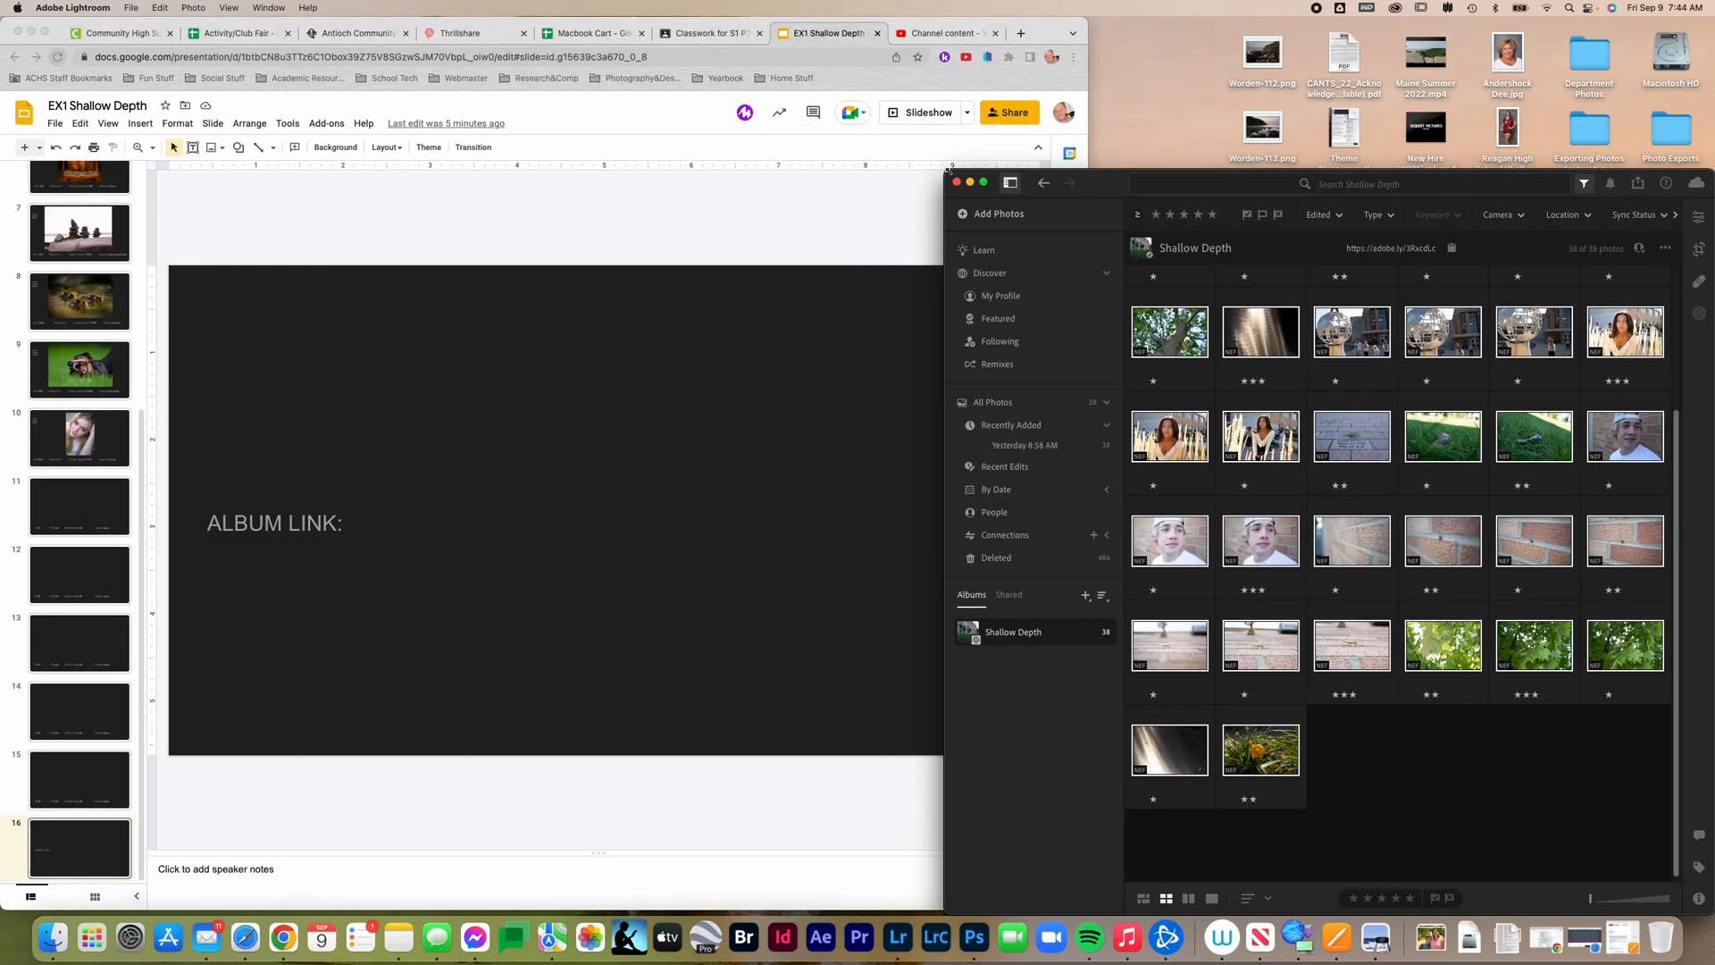
click(635, 217)
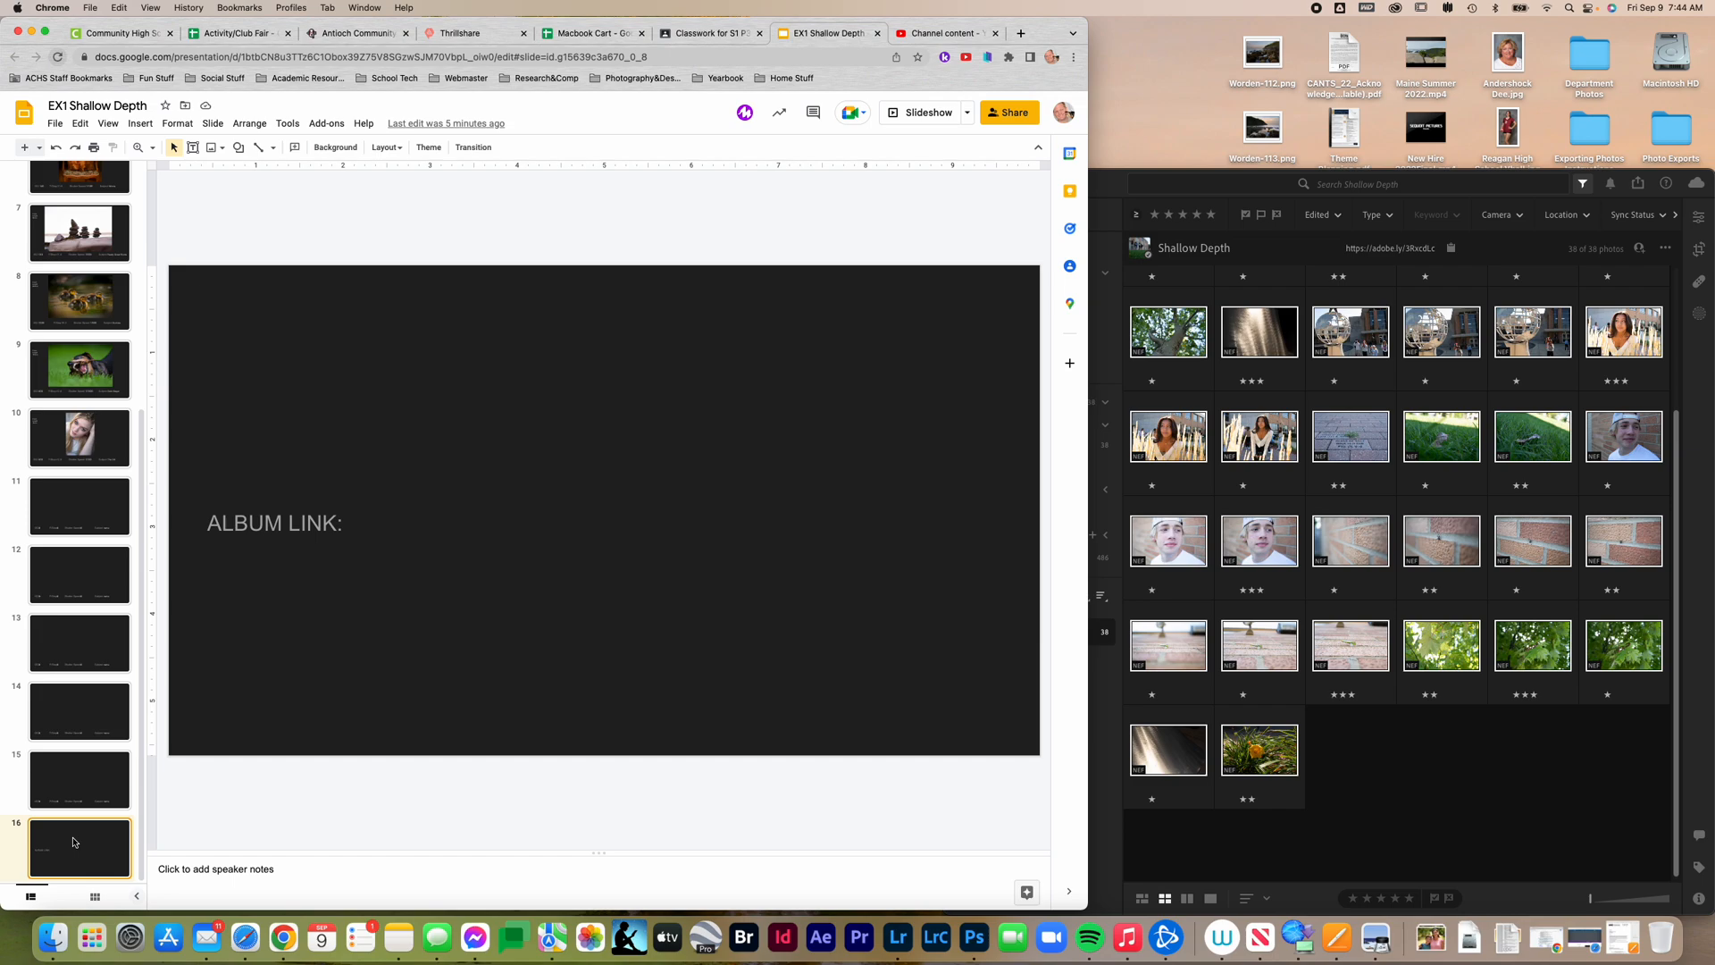
key(Delete)
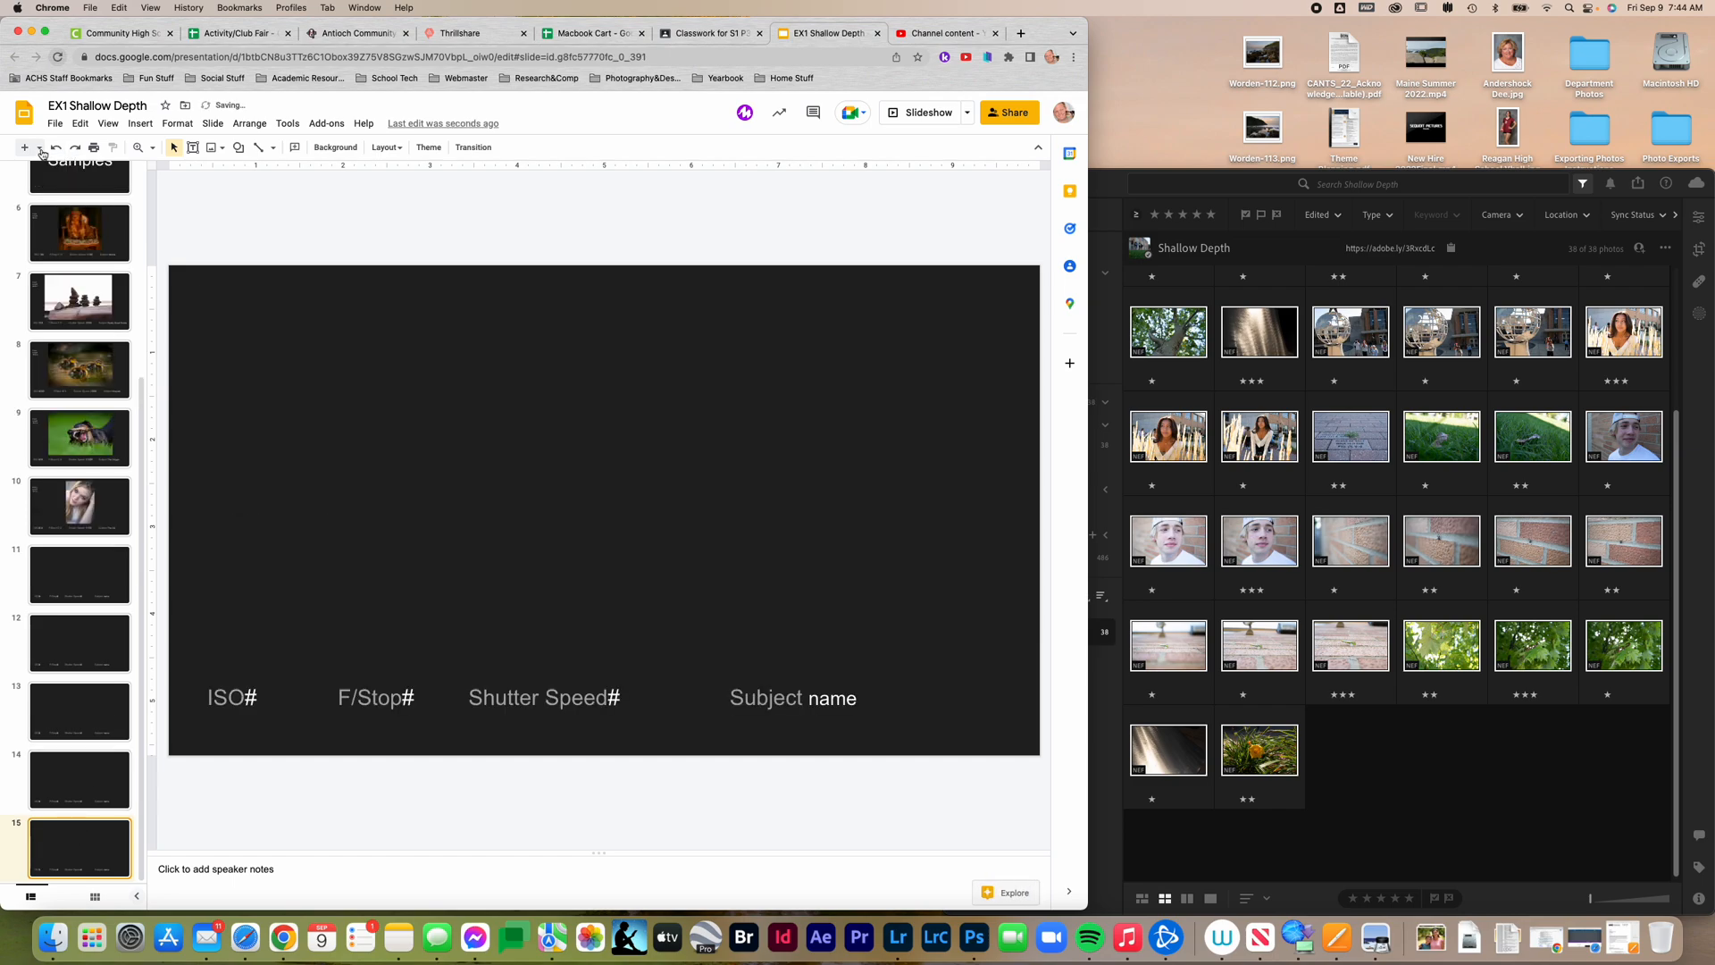
Step: Add a Title and body slide at the end, title it "Album Link" and paste the album link into the body
click(39, 148)
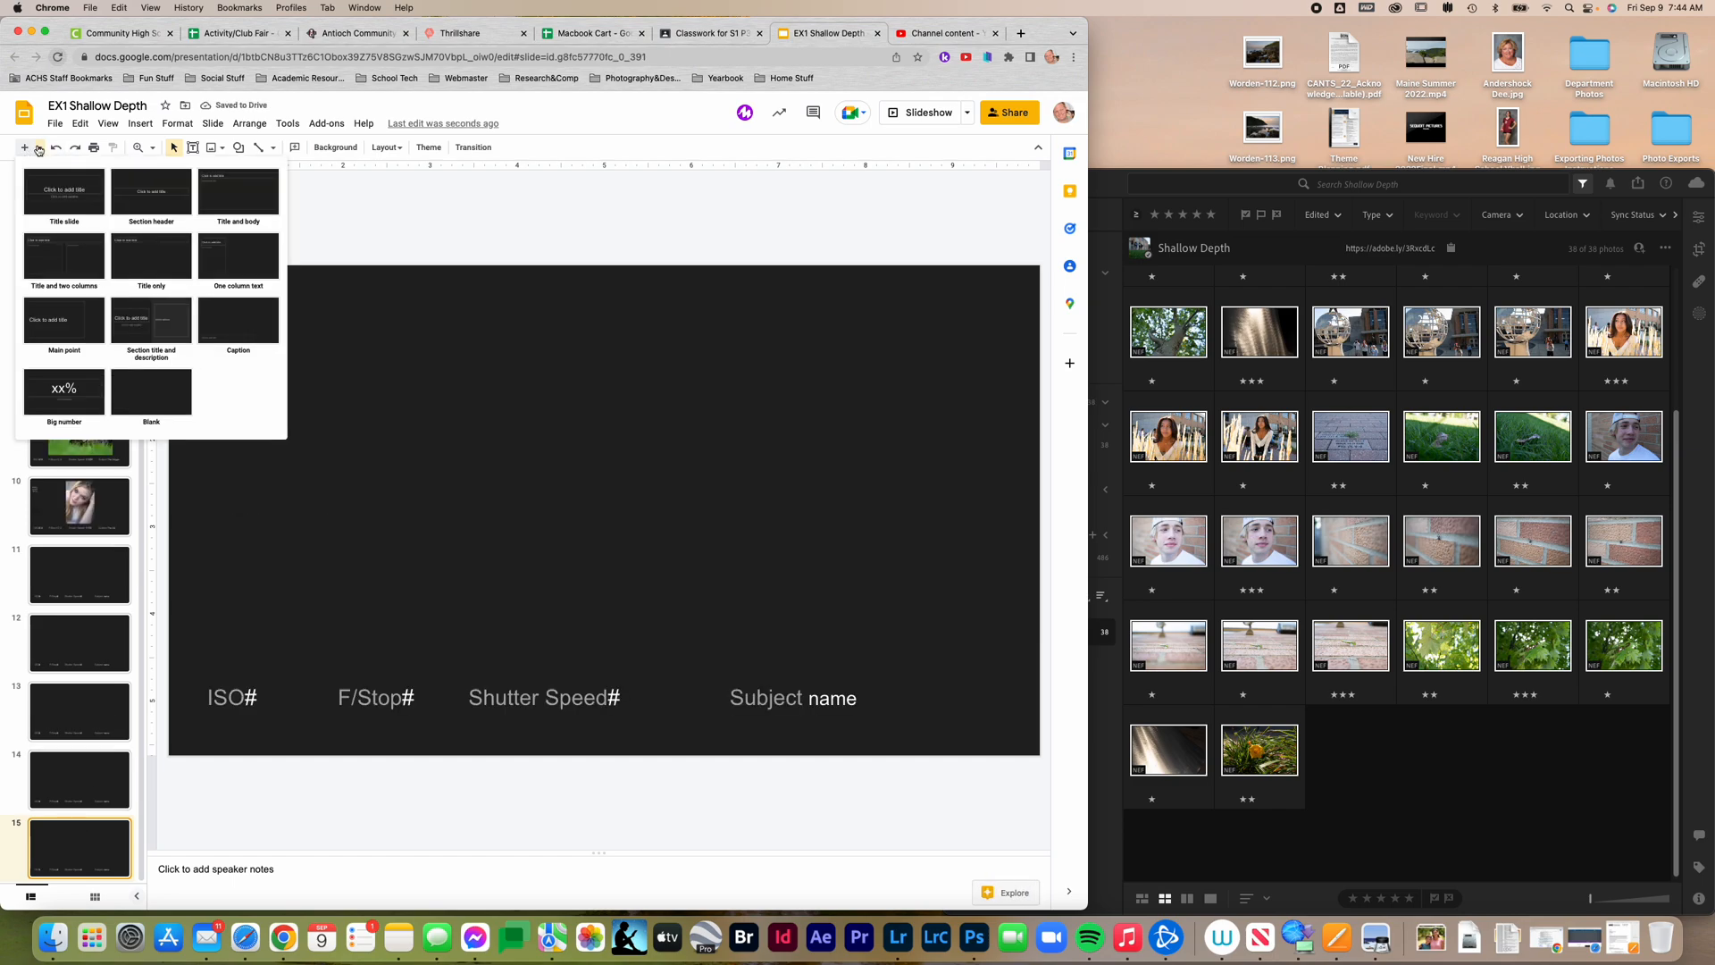
click(221, 182)
click(288, 344)
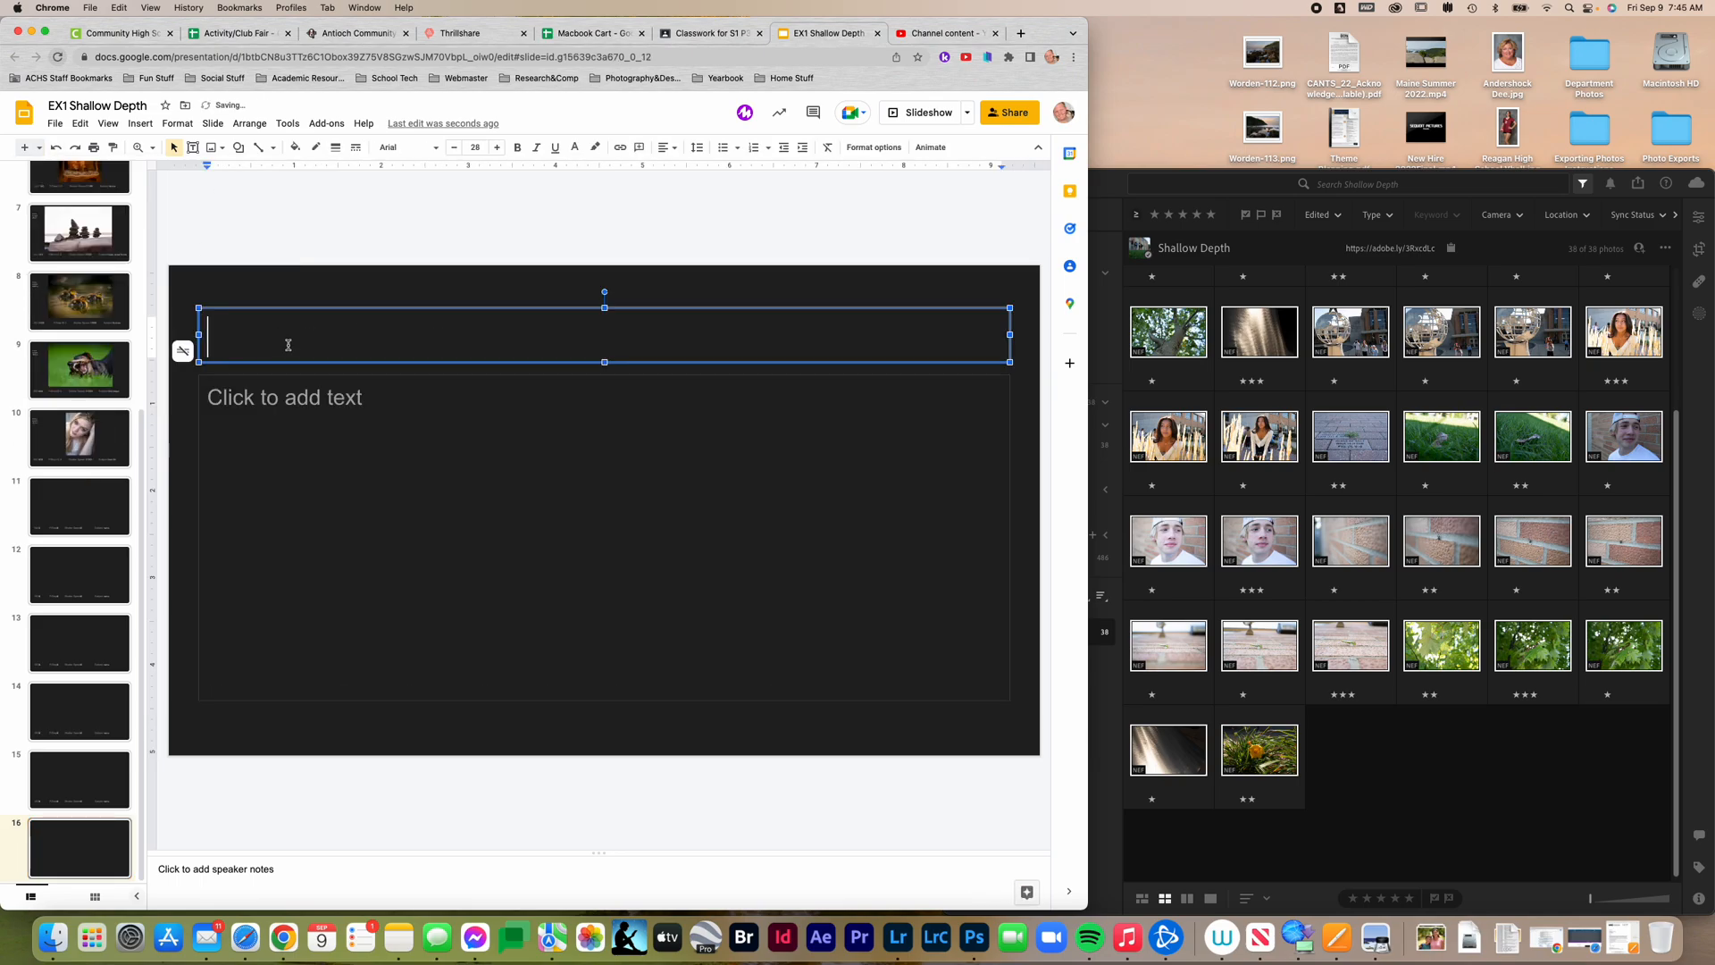
text(Album Link)
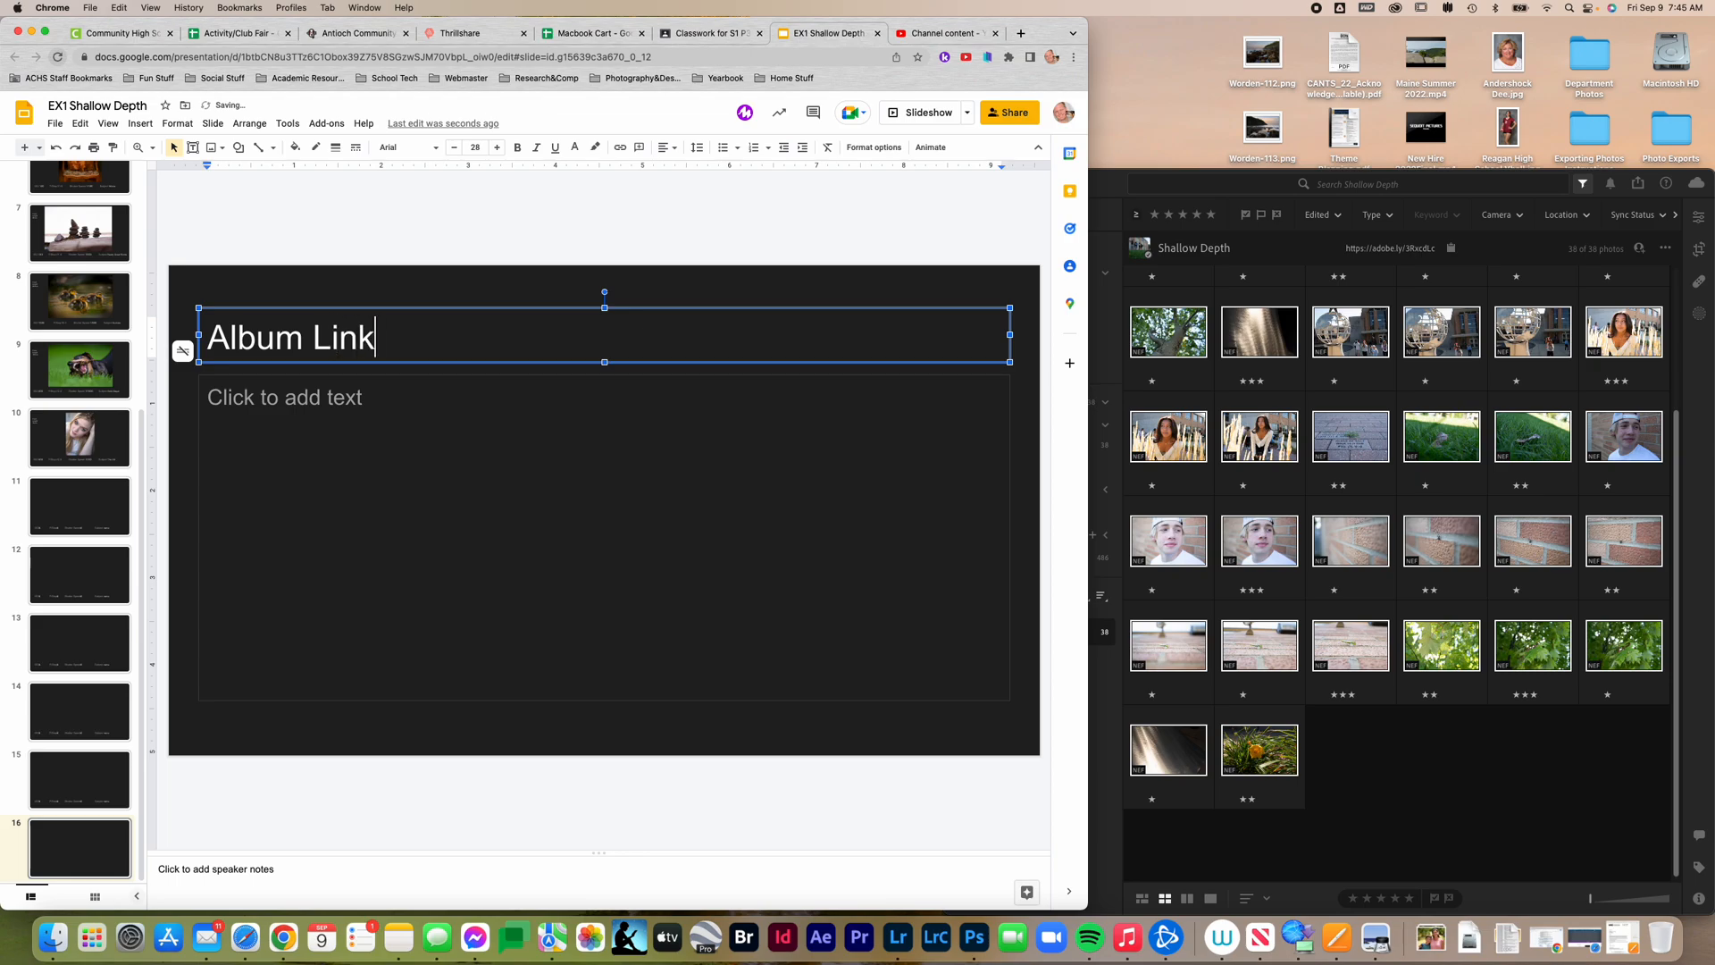
click(274, 386)
key(super+v)
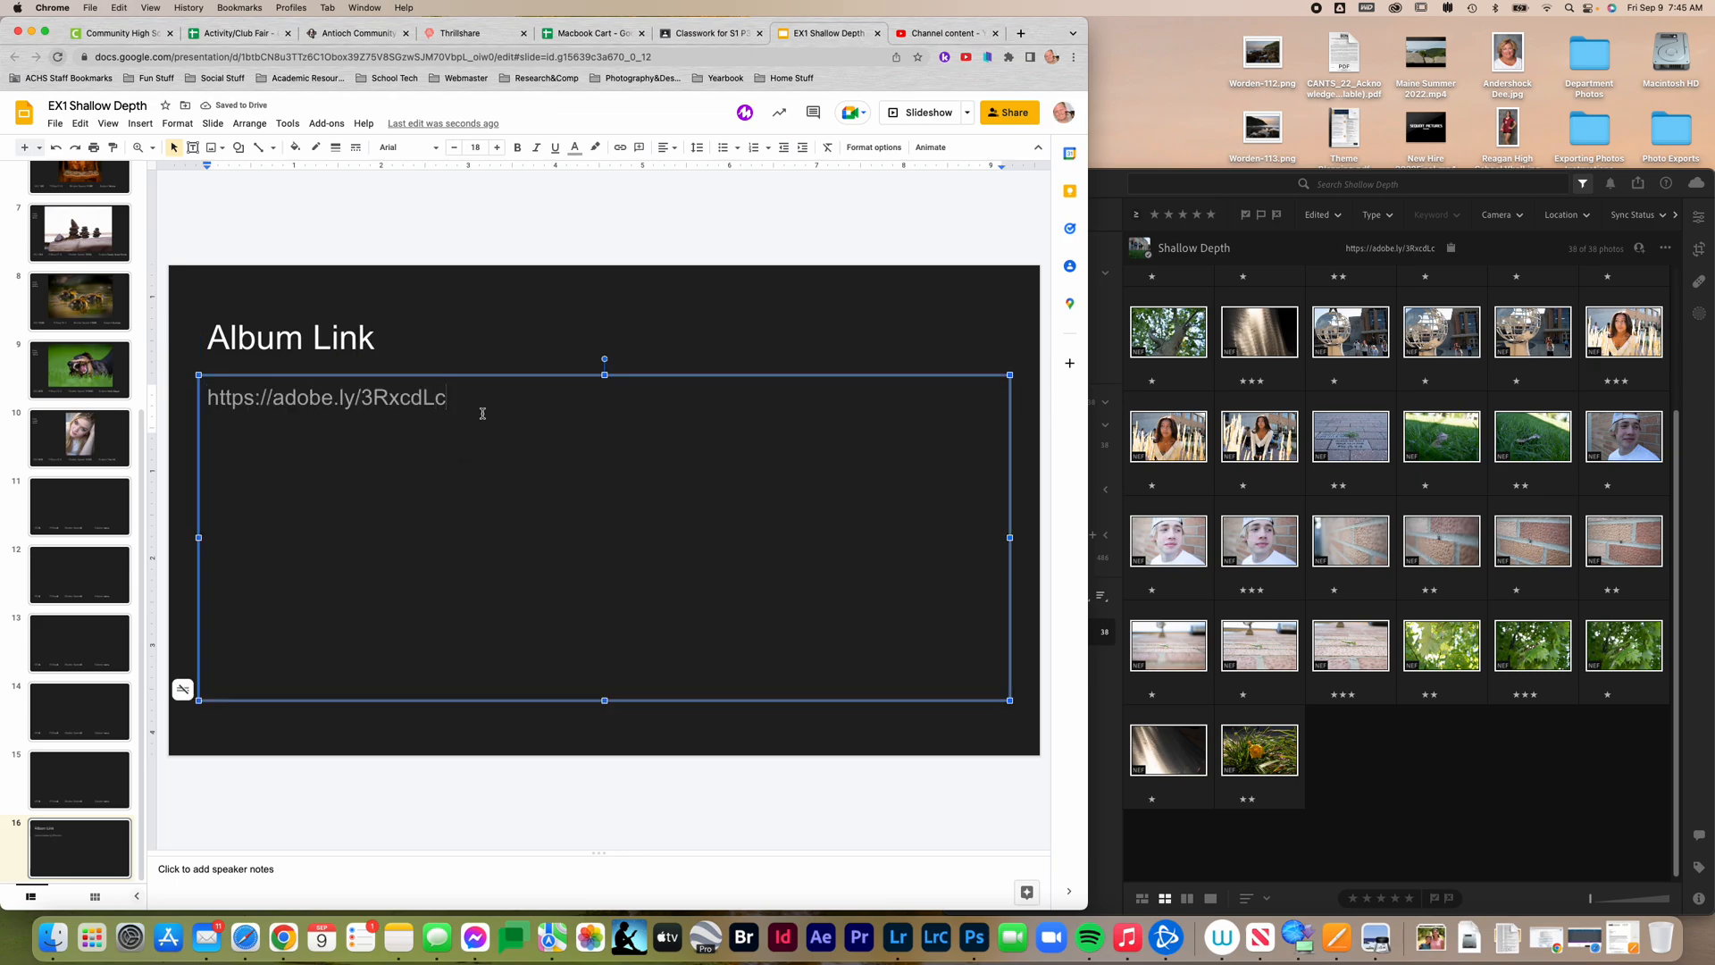
Step: Open the album link in a new browser tab and place it in its own window beside the presentation
click(1020, 33)
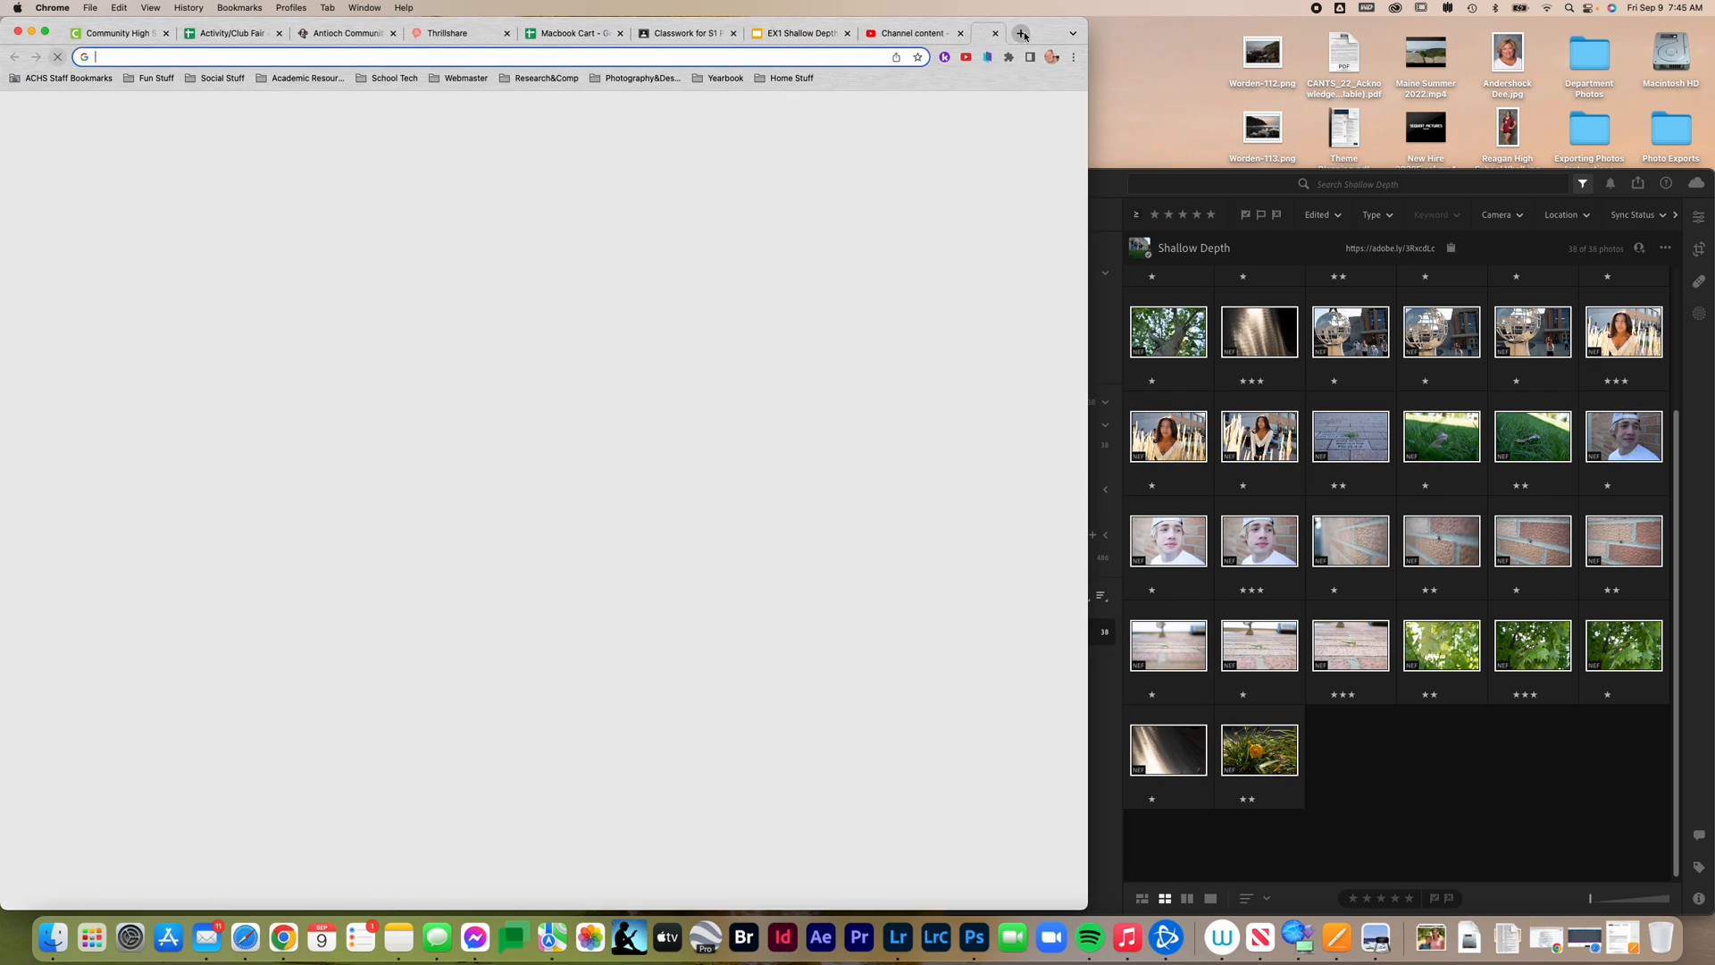
click(762, 57)
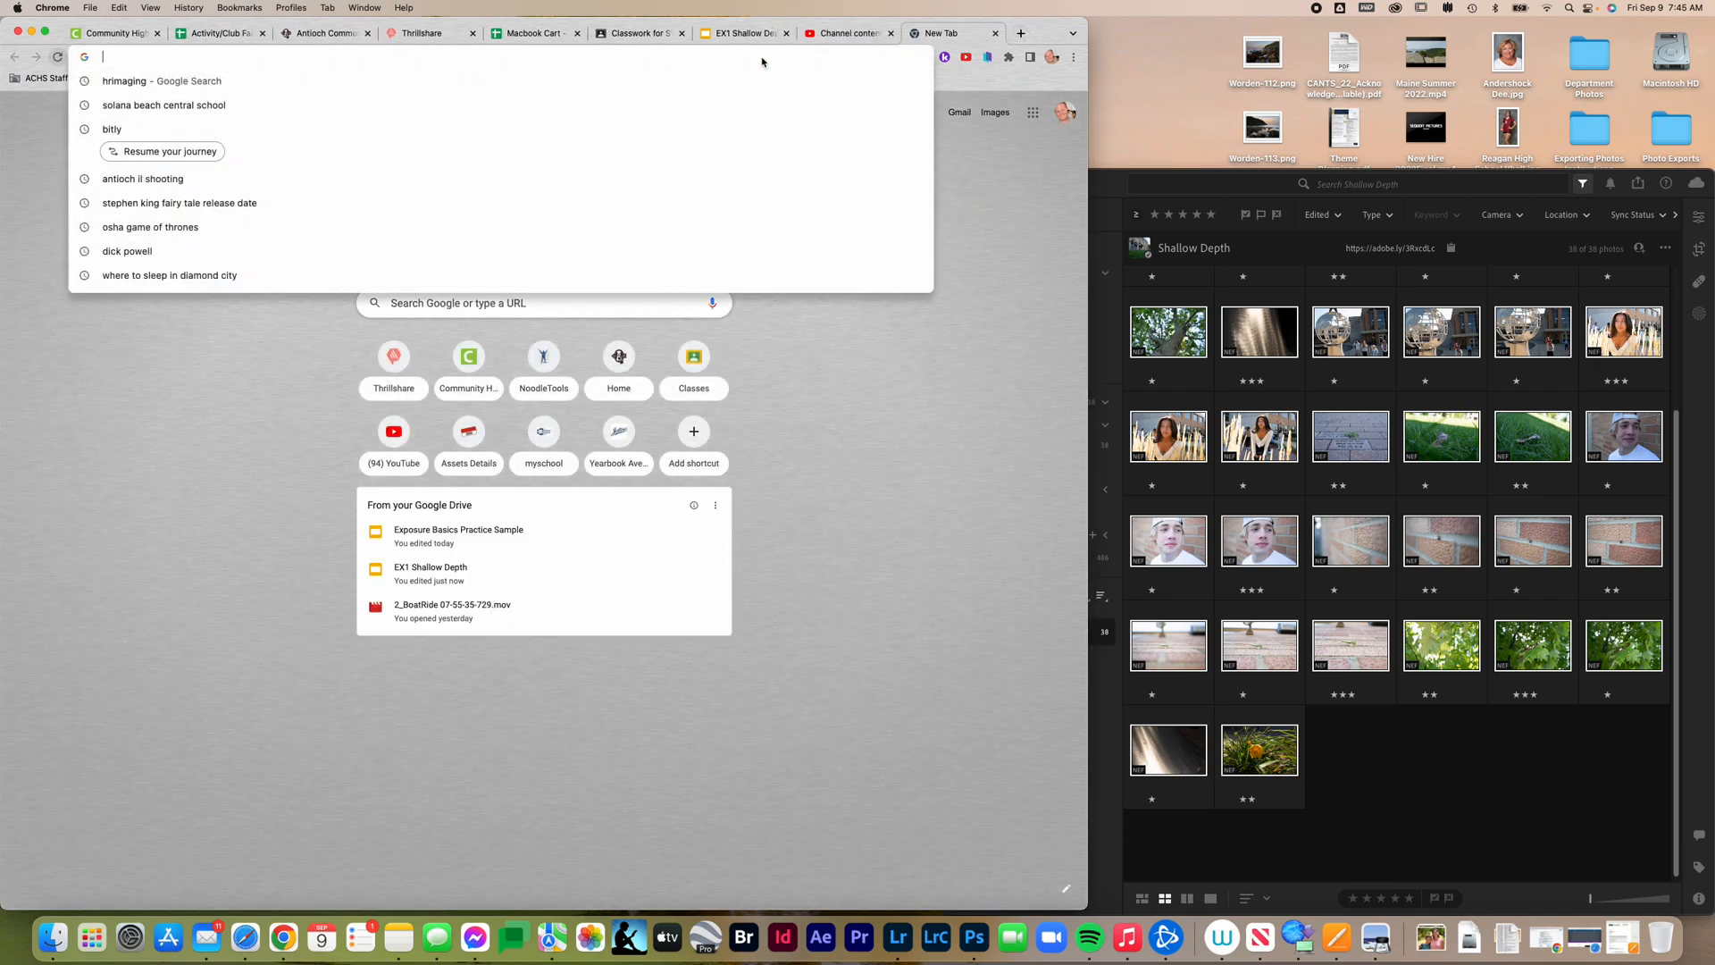
key(super+v)
key(Return)
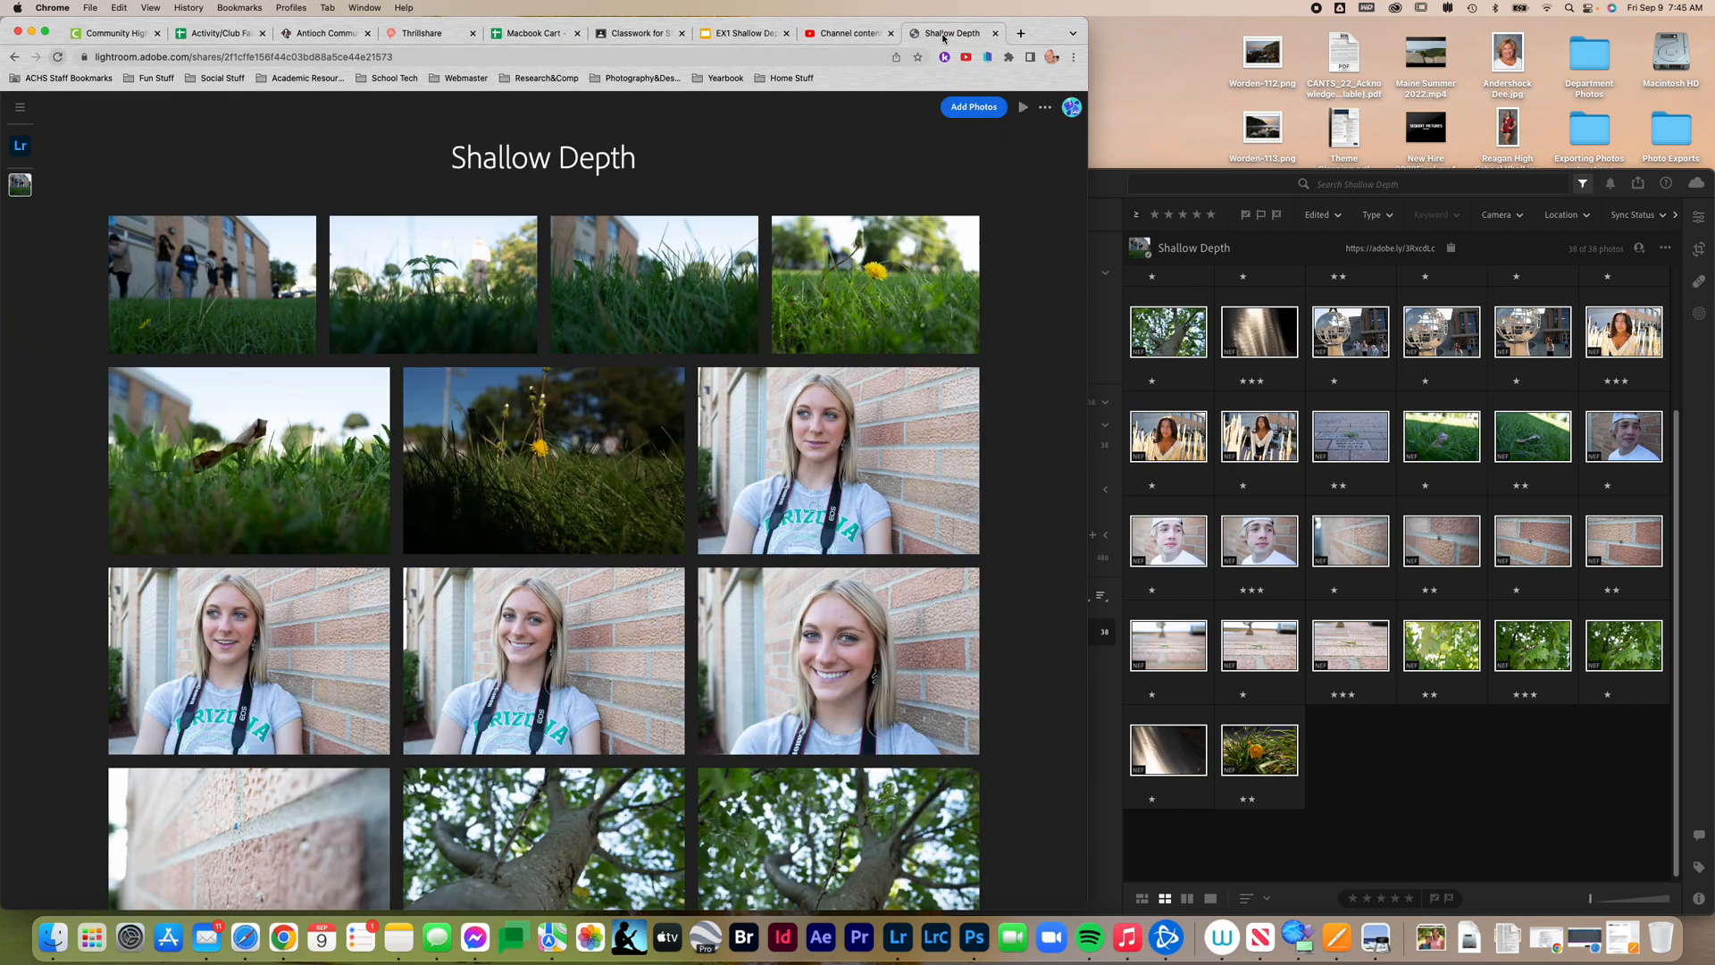
drag(1050, 26, 1679, 27)
drag(629, 358, 1095, 373)
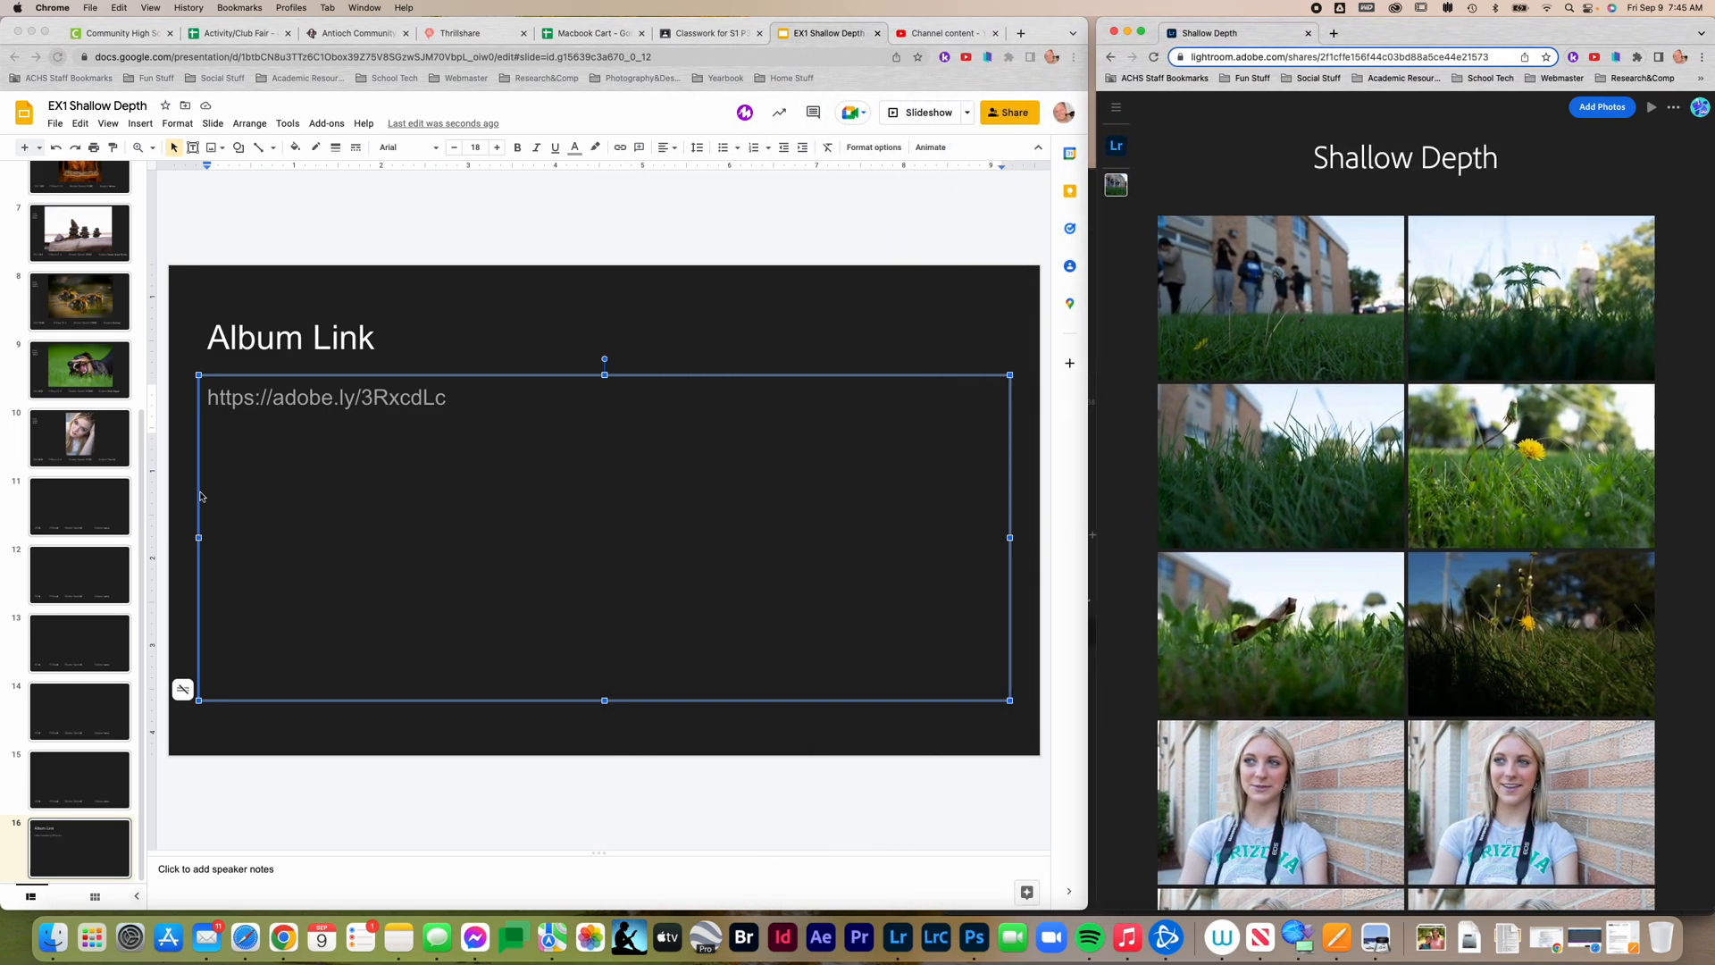
Step: Go to slide 11 and copy the close-up smiling portrait by the brick wall from the shared album
click(65, 518)
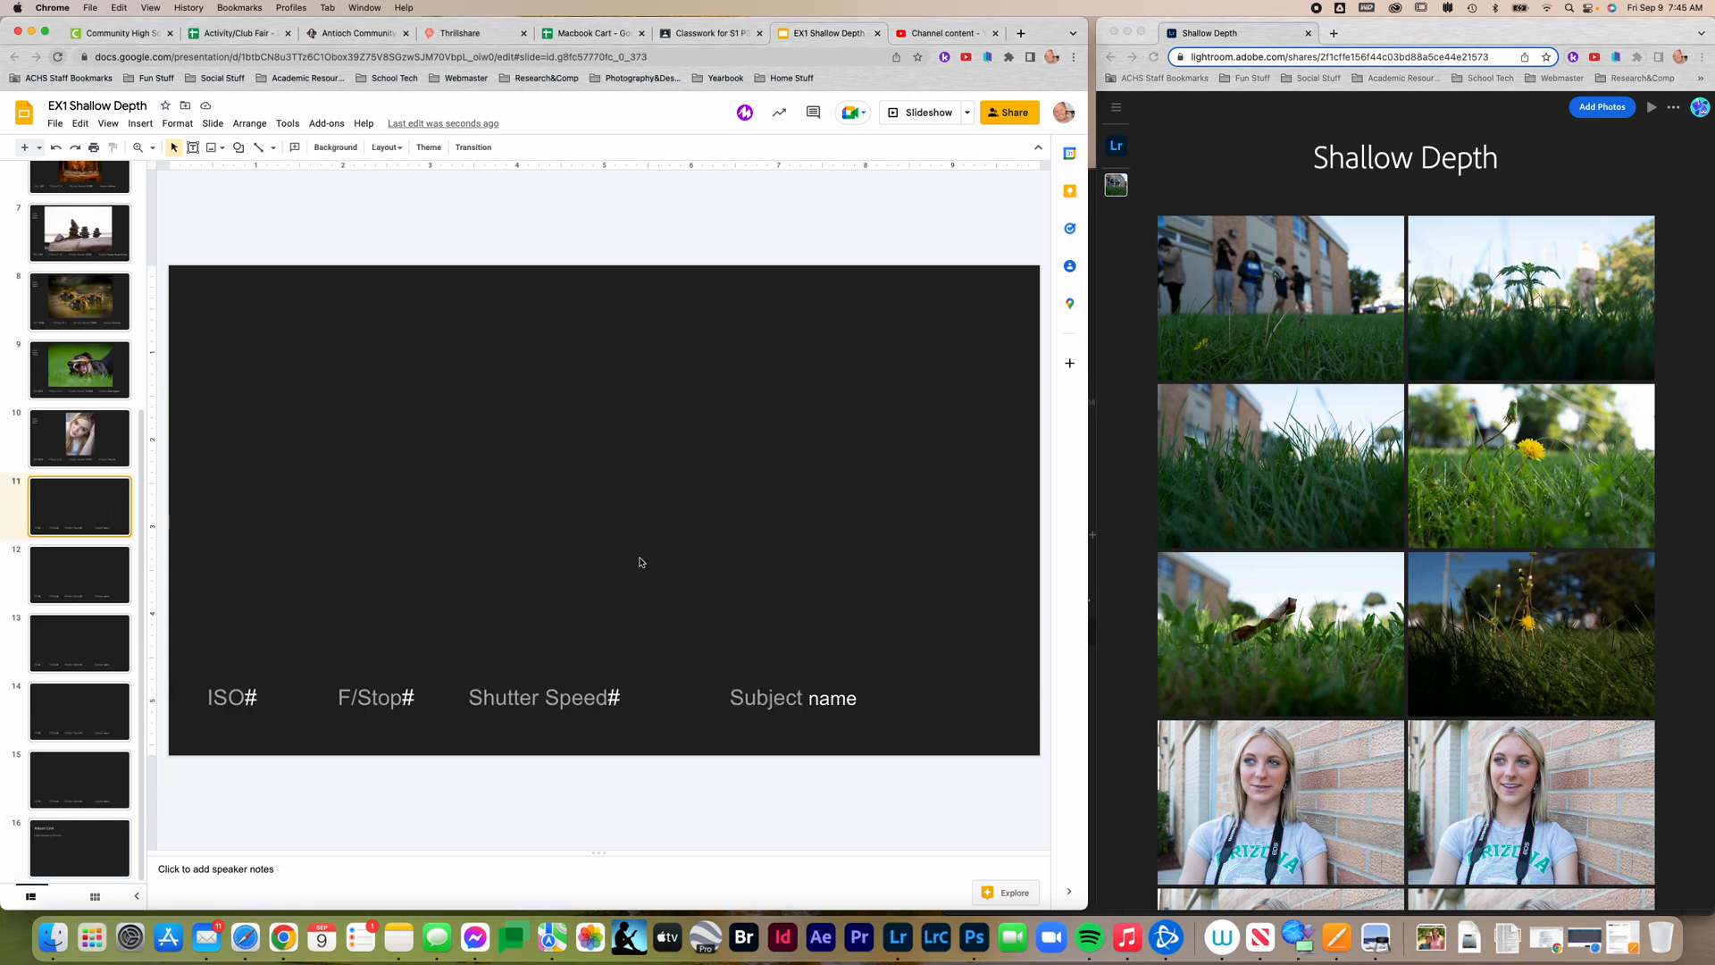
scroll(1279, 590, down, 5)
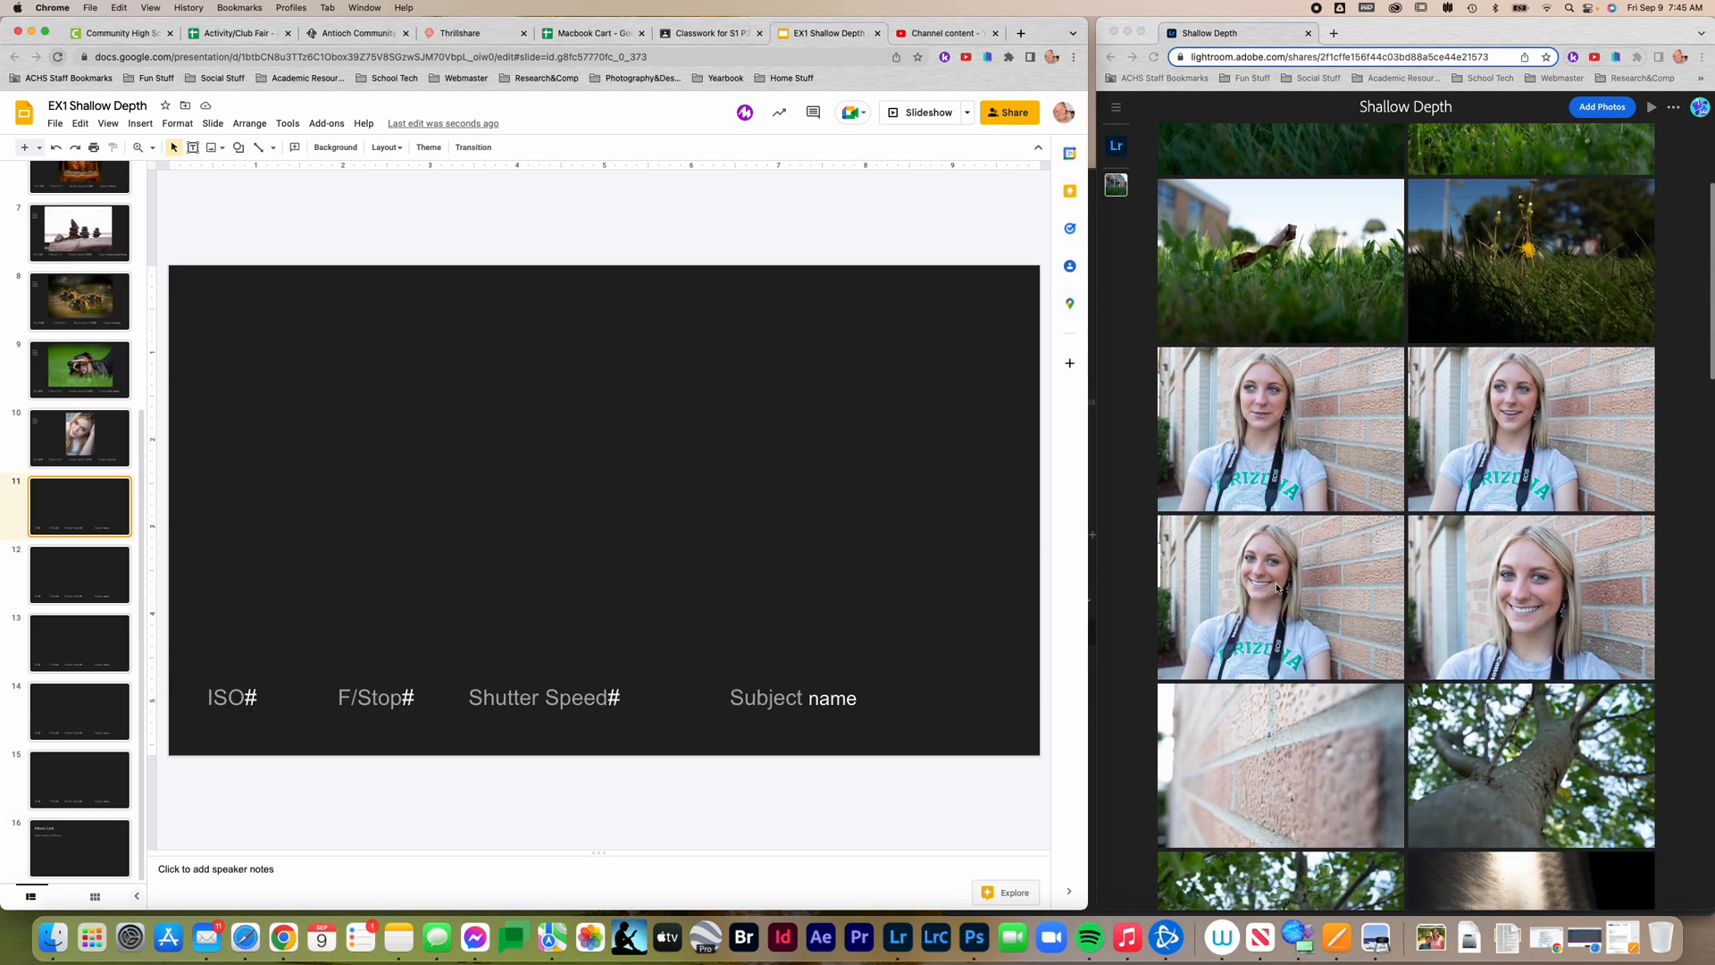
click(1436, 533)
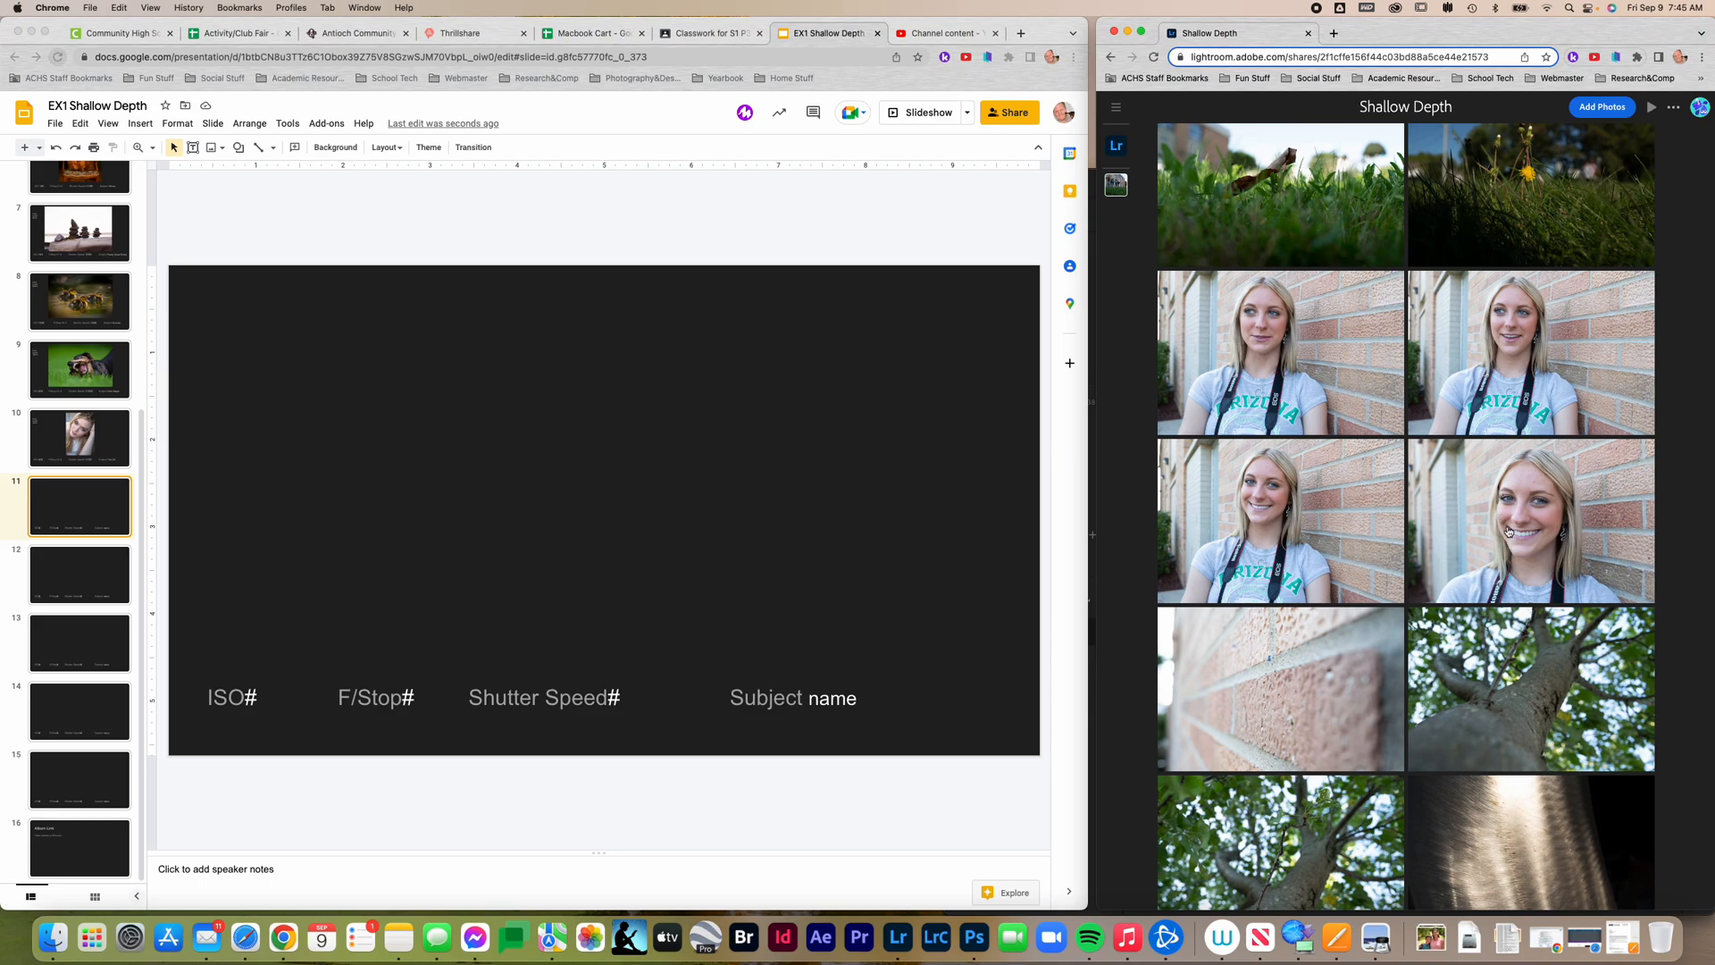
right_click(1401, 462)
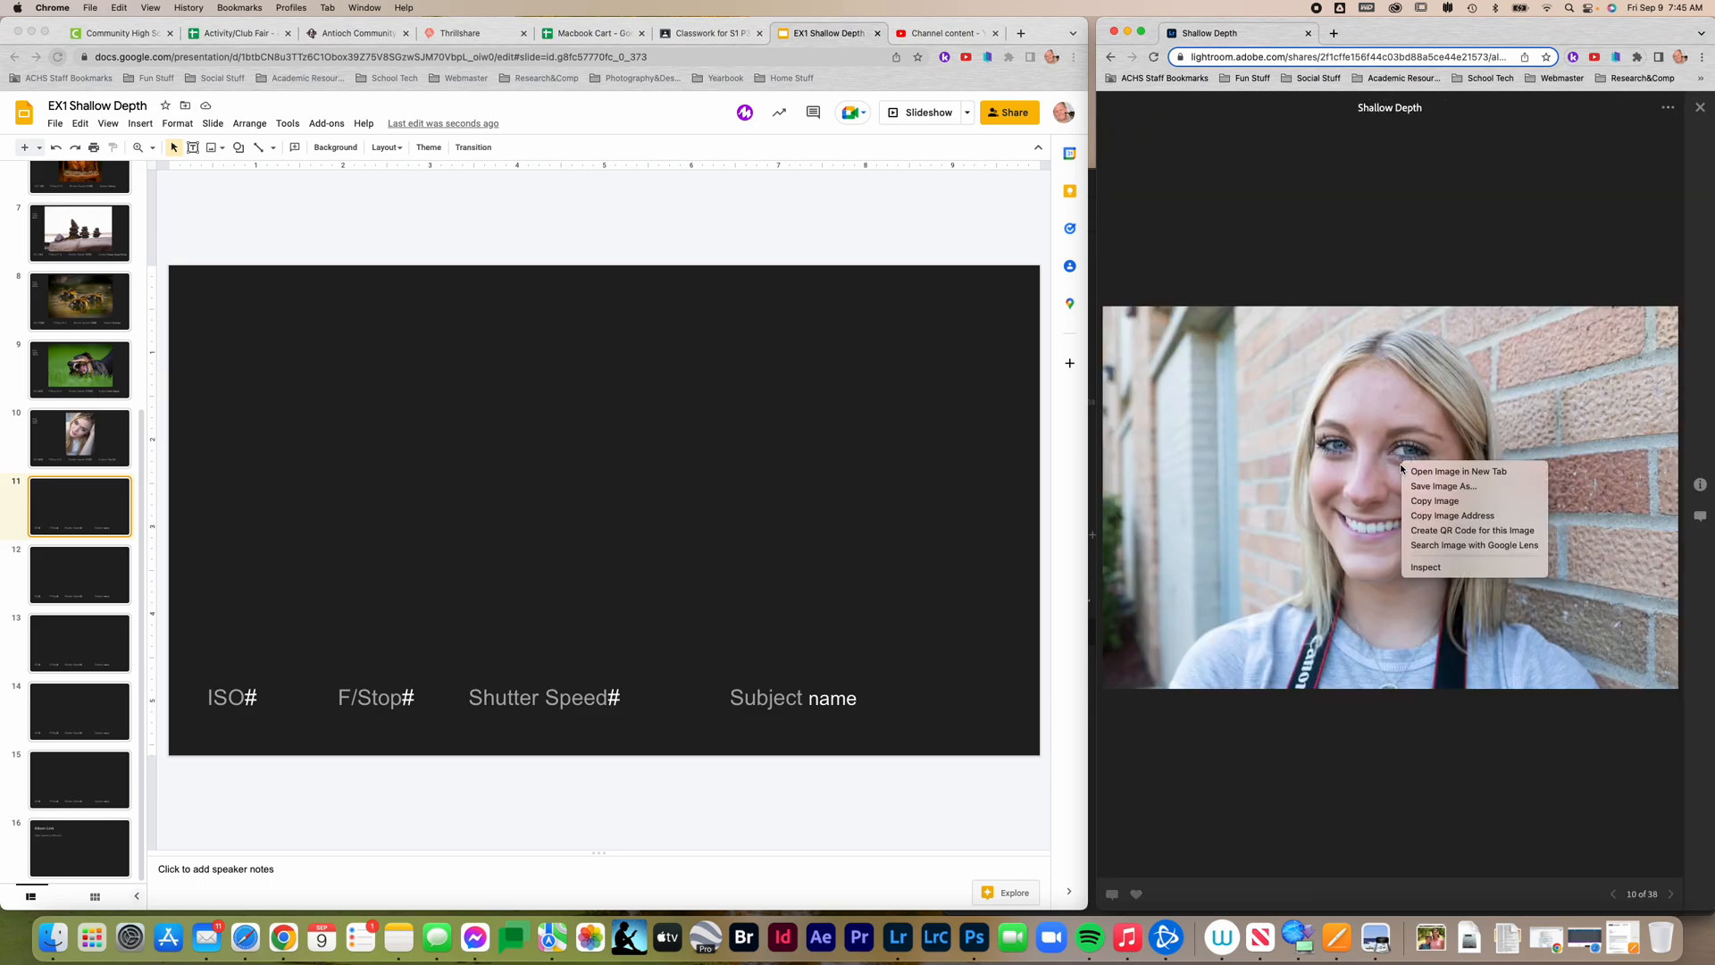
click(1424, 487)
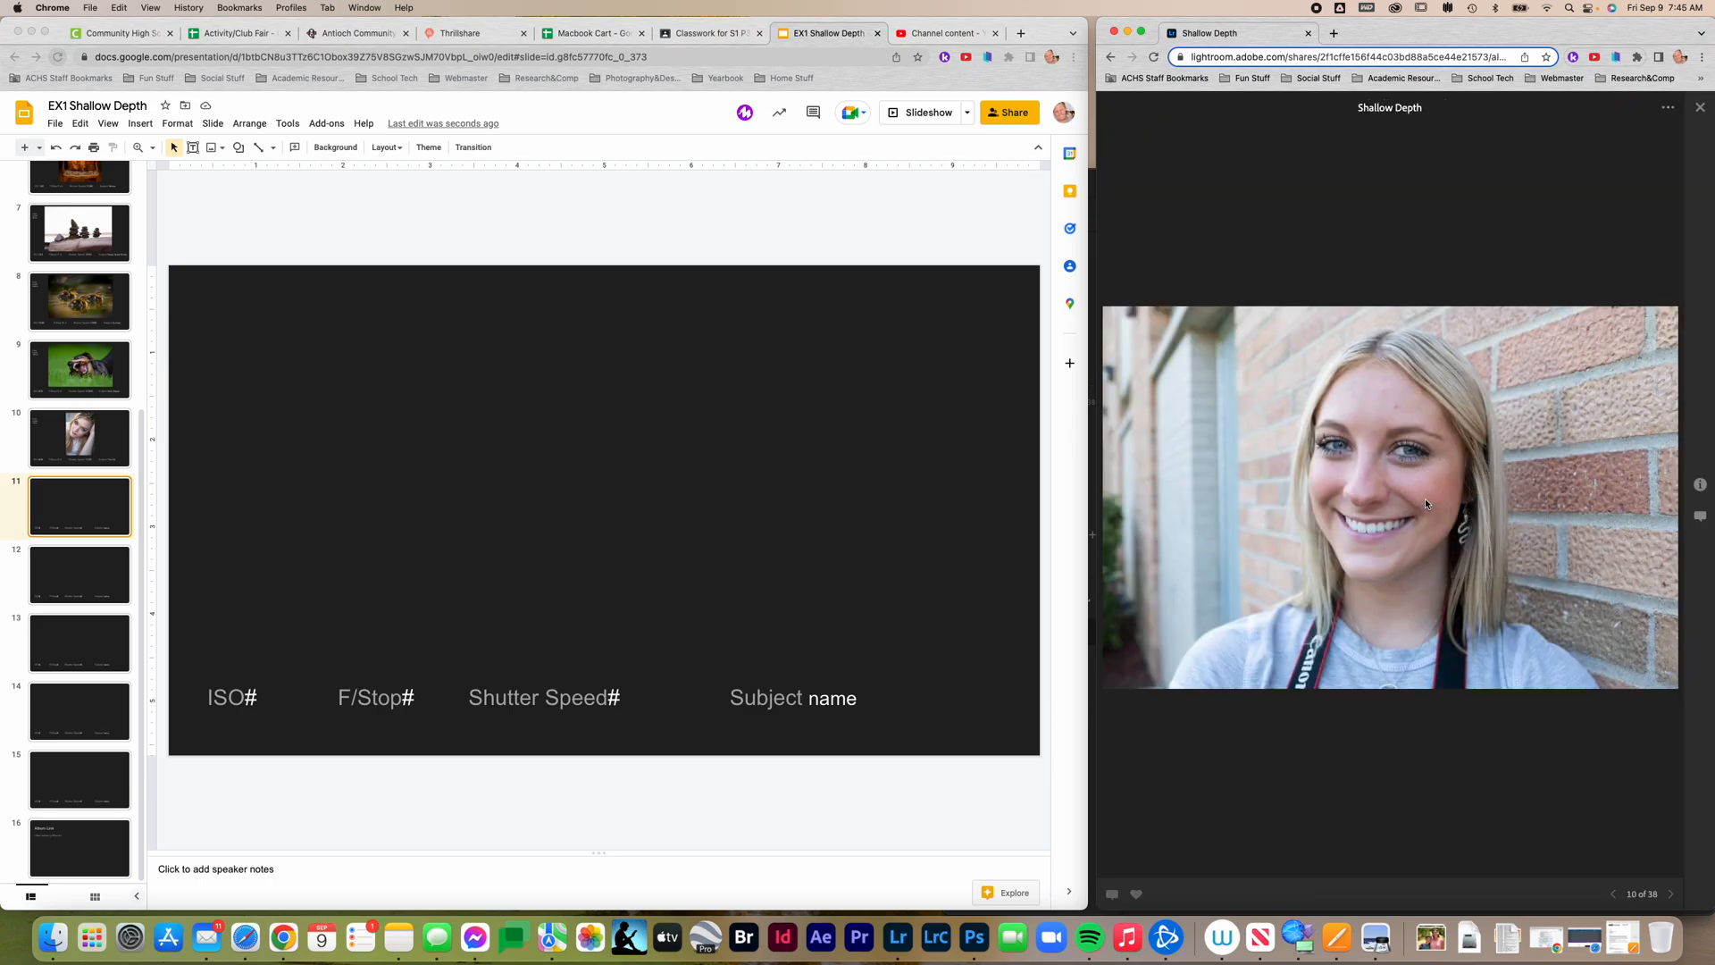
Step: Paste the copied portrait onto slide 11 and centre it above the caption line
click(557, 451)
right_click(557, 451)
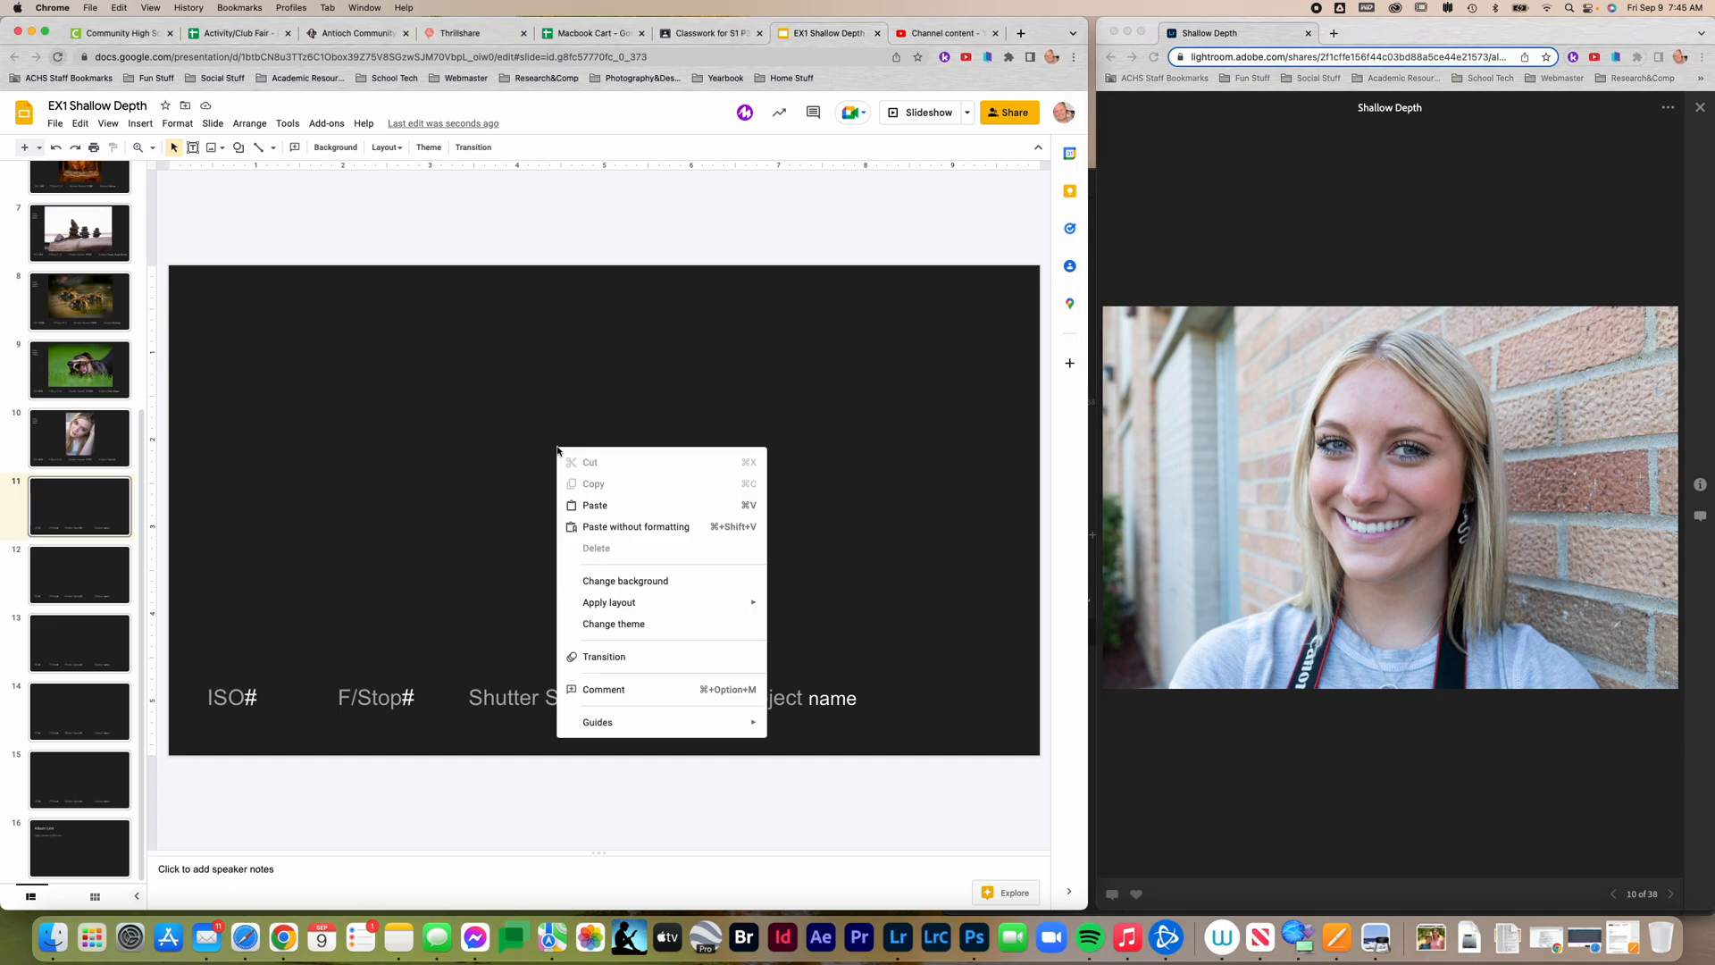
click(594, 505)
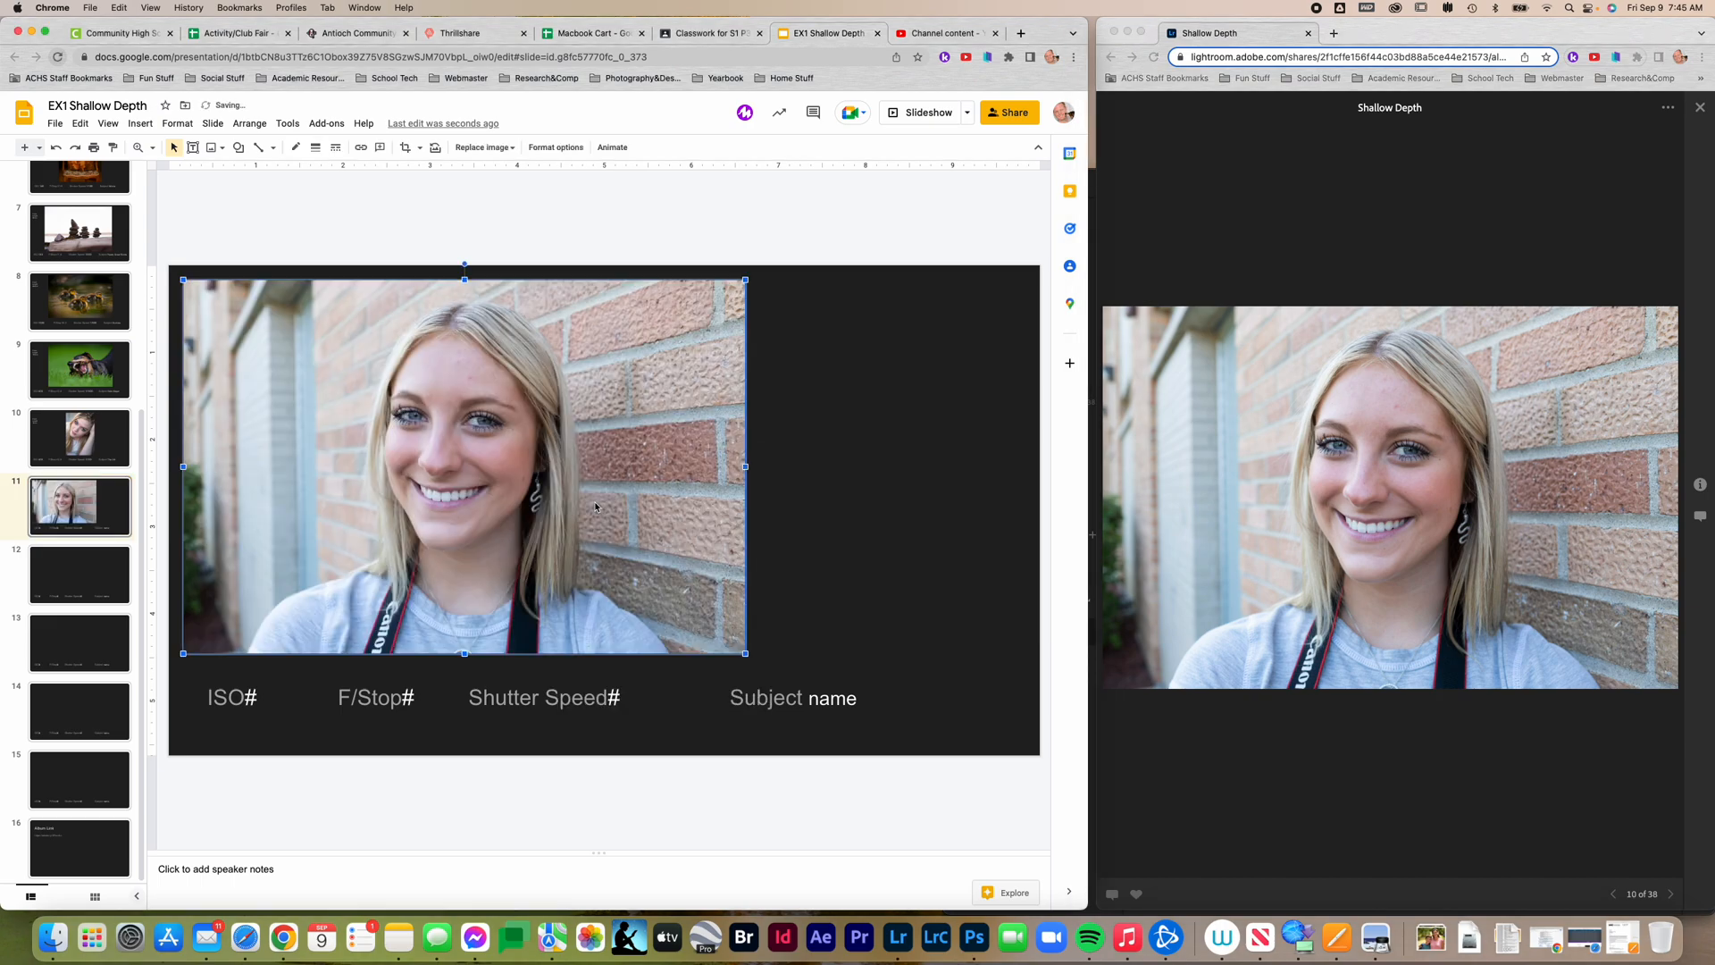
drag(525, 490, 664, 499)
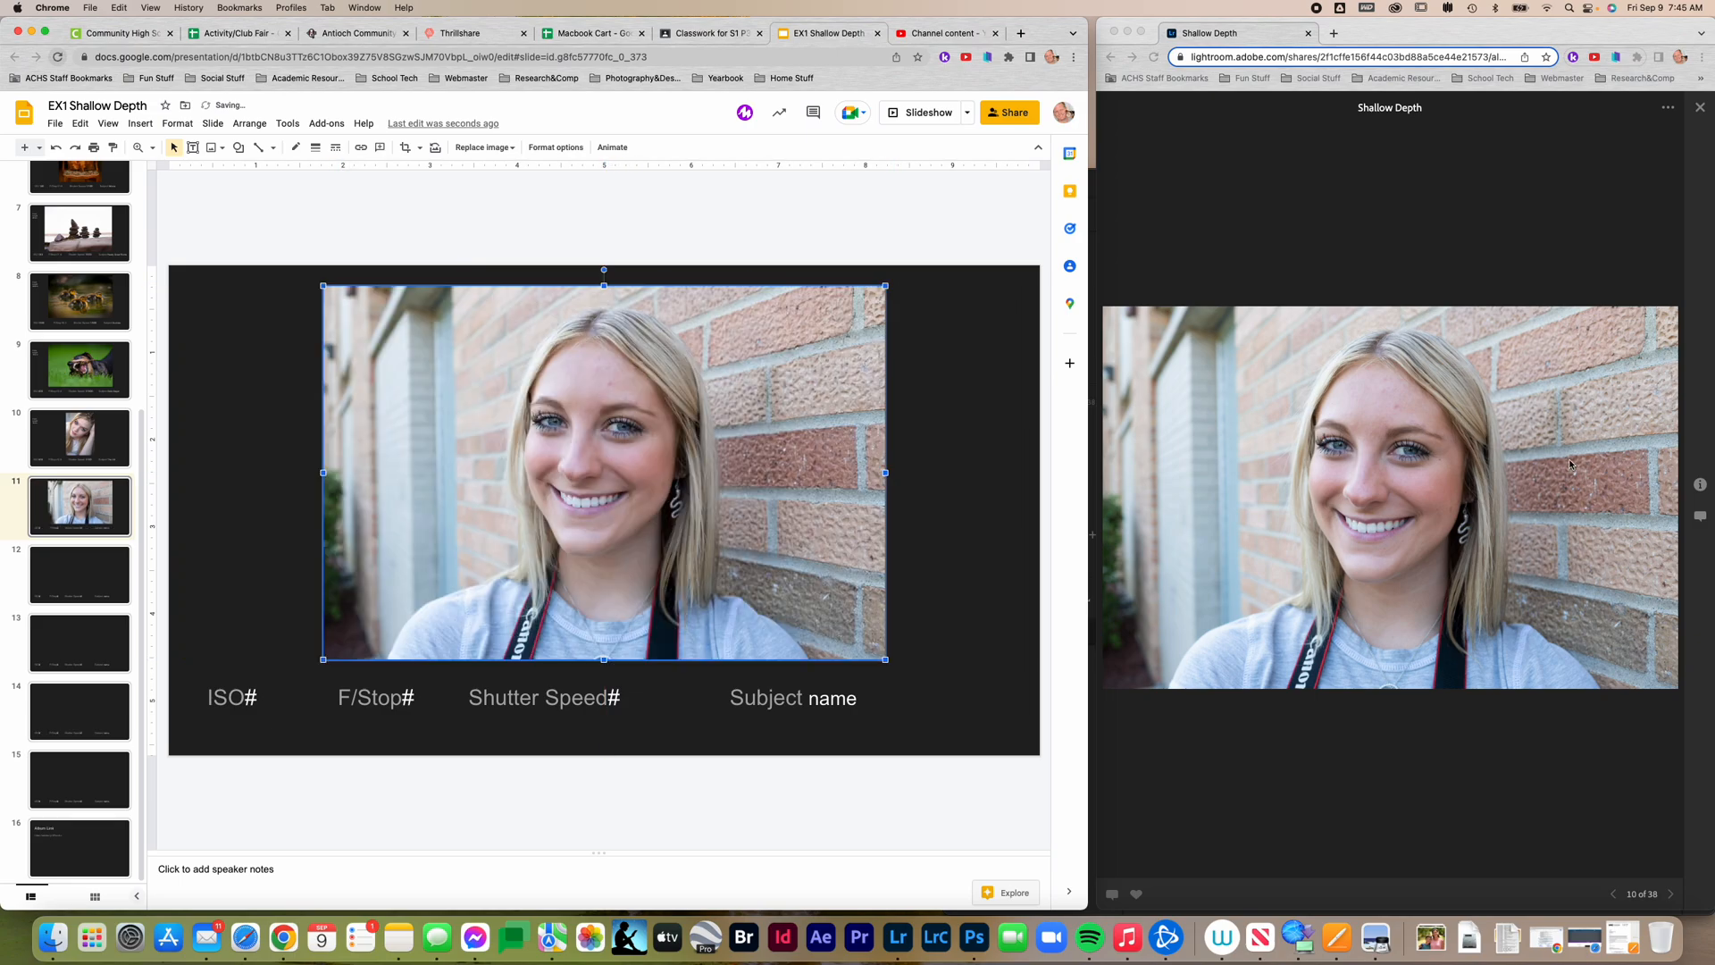
Step: Show the portrait's photo info in the shared album and fill in ISO 100 and F/Stop 5.6 in slide 11's caption
click(1699, 483)
click(1700, 484)
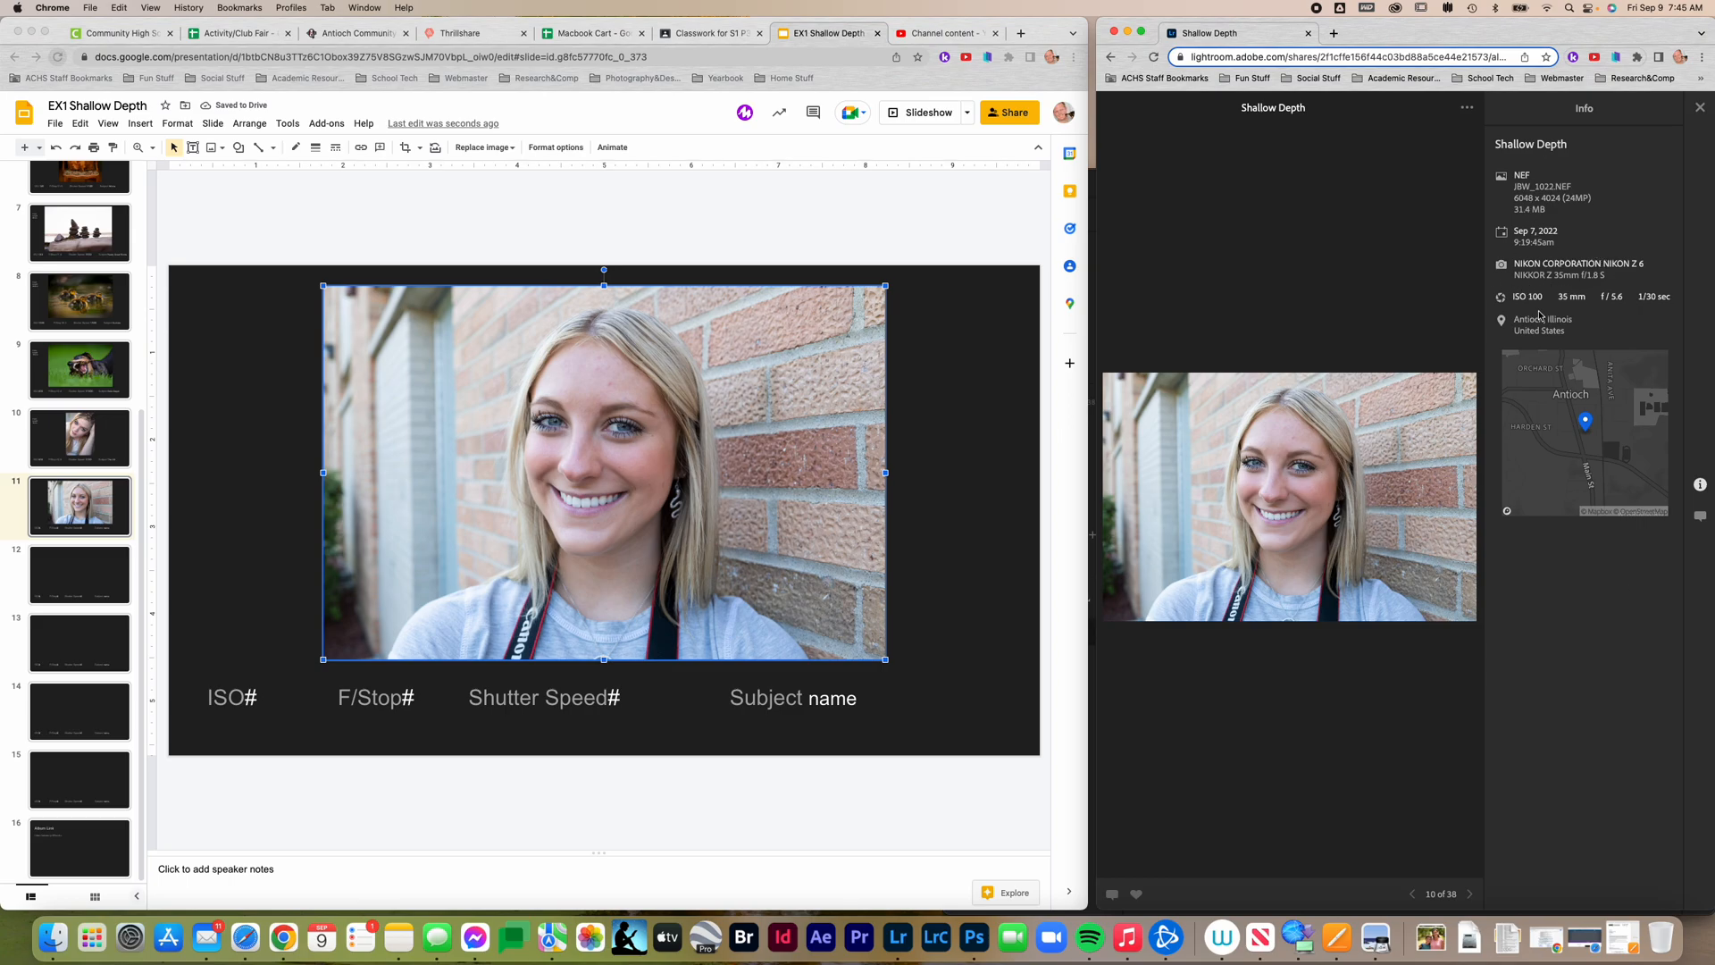
click(260, 697)
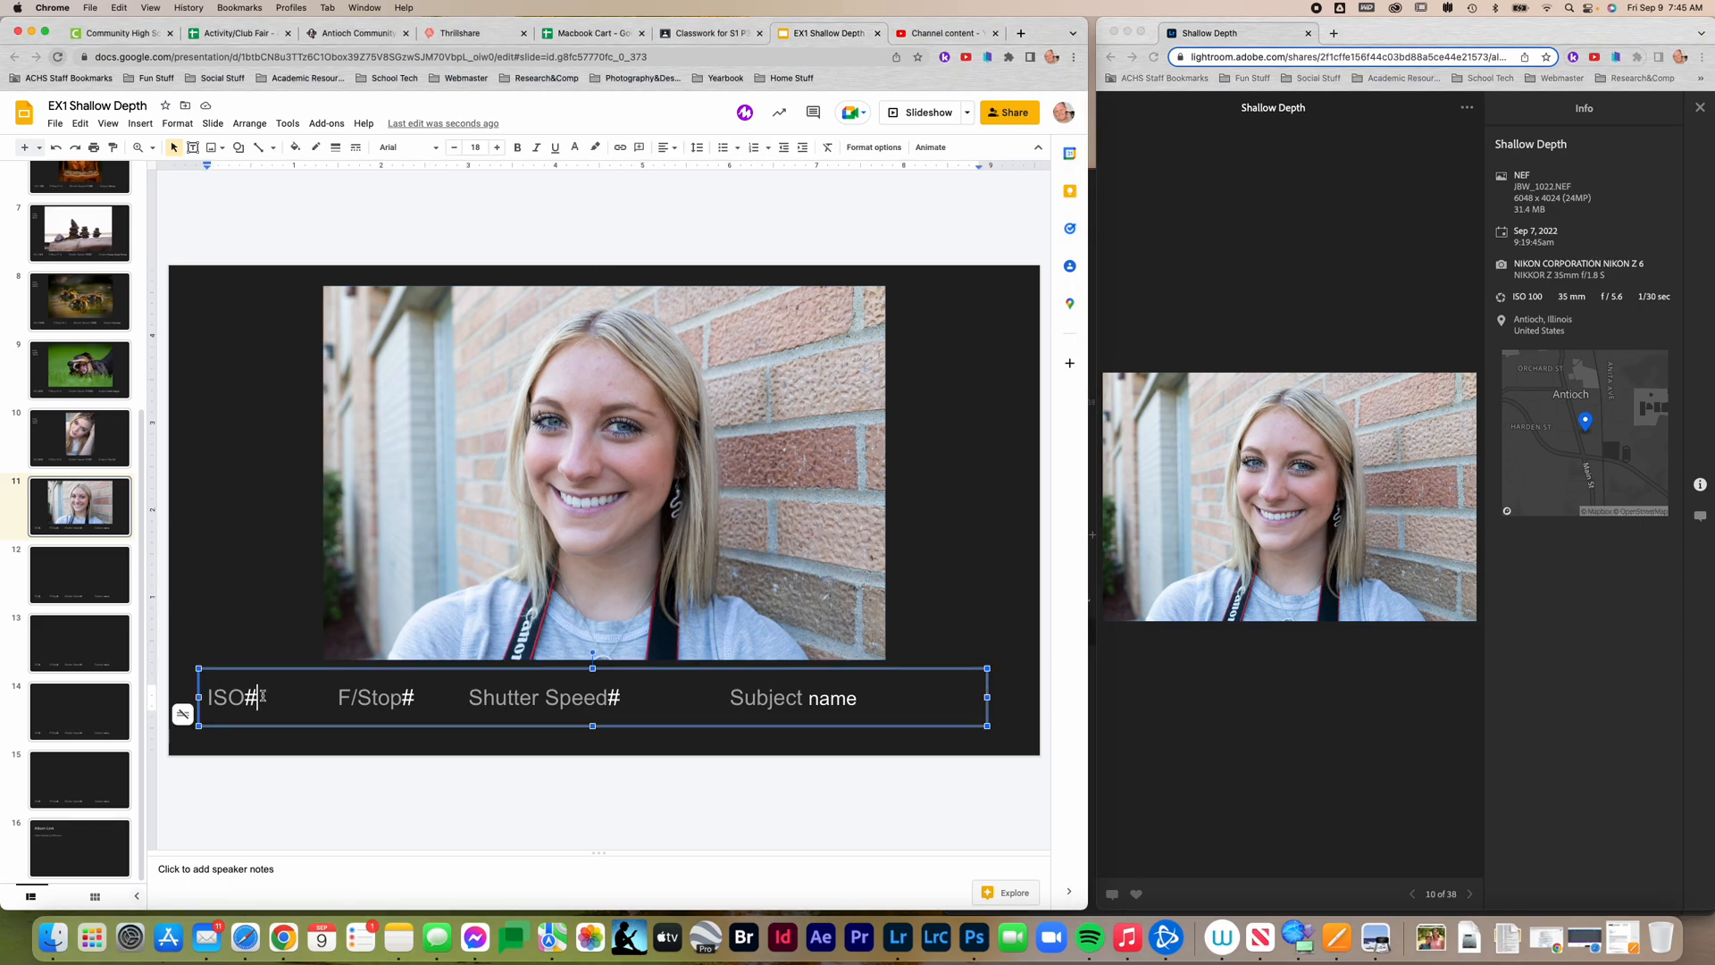
key(BackSpace)
text(100)
click(424, 697)
key(BackSpace)
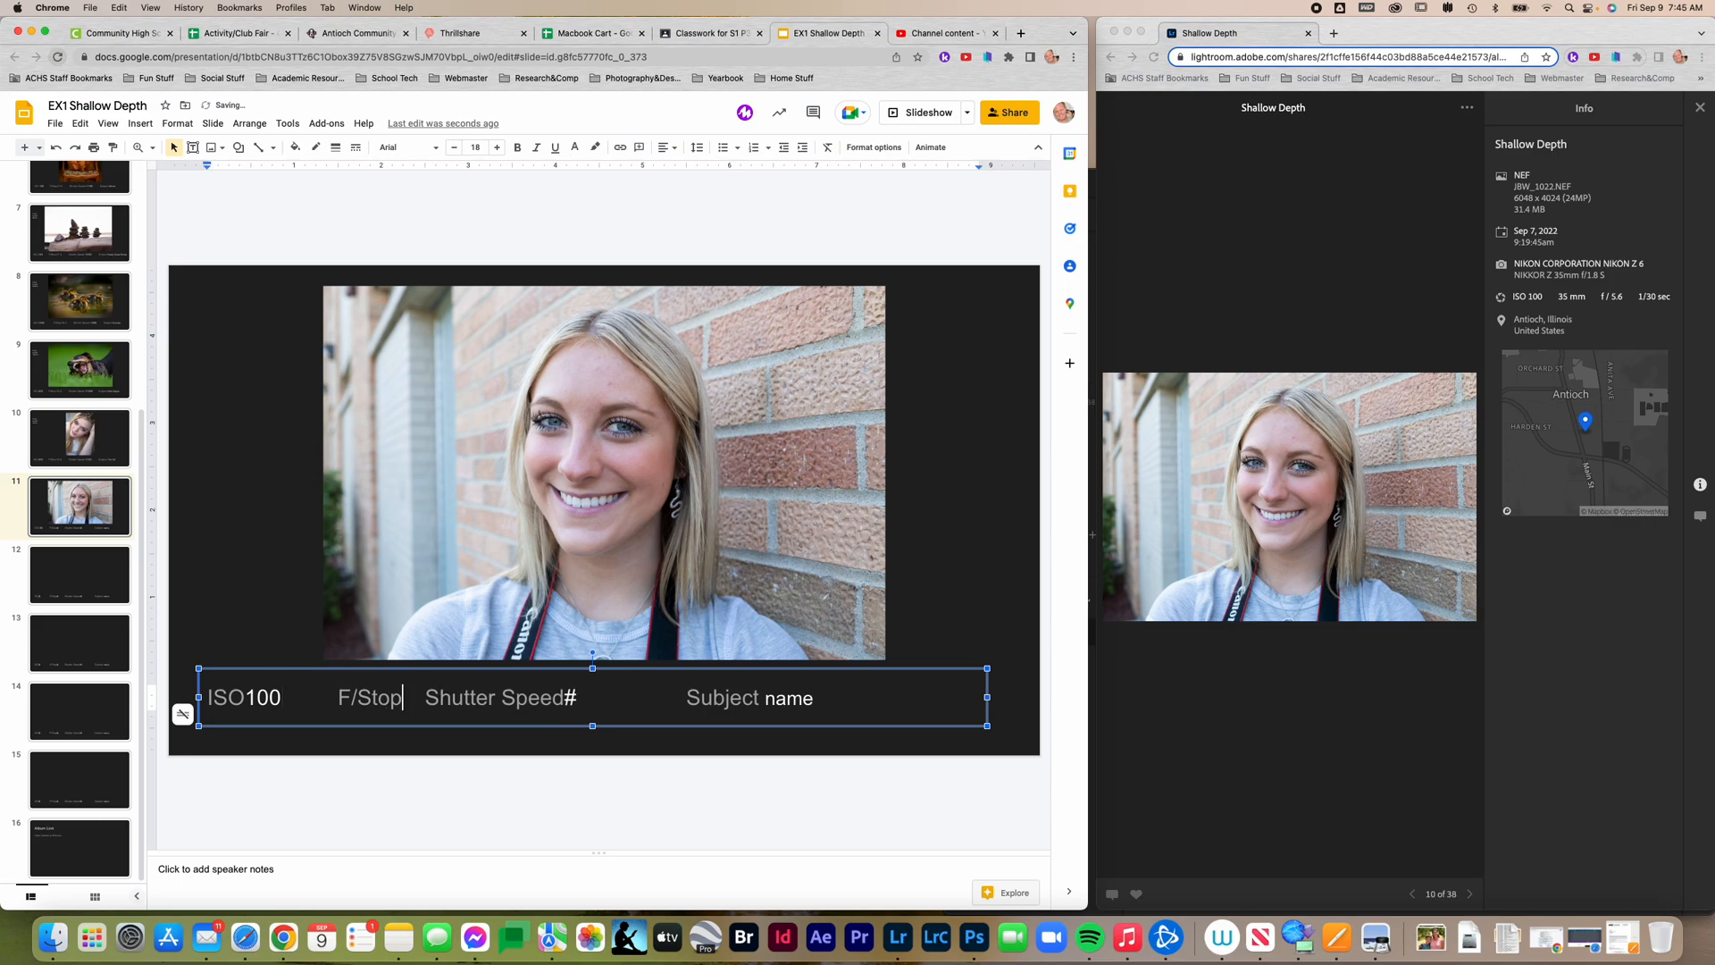
text(5.6)
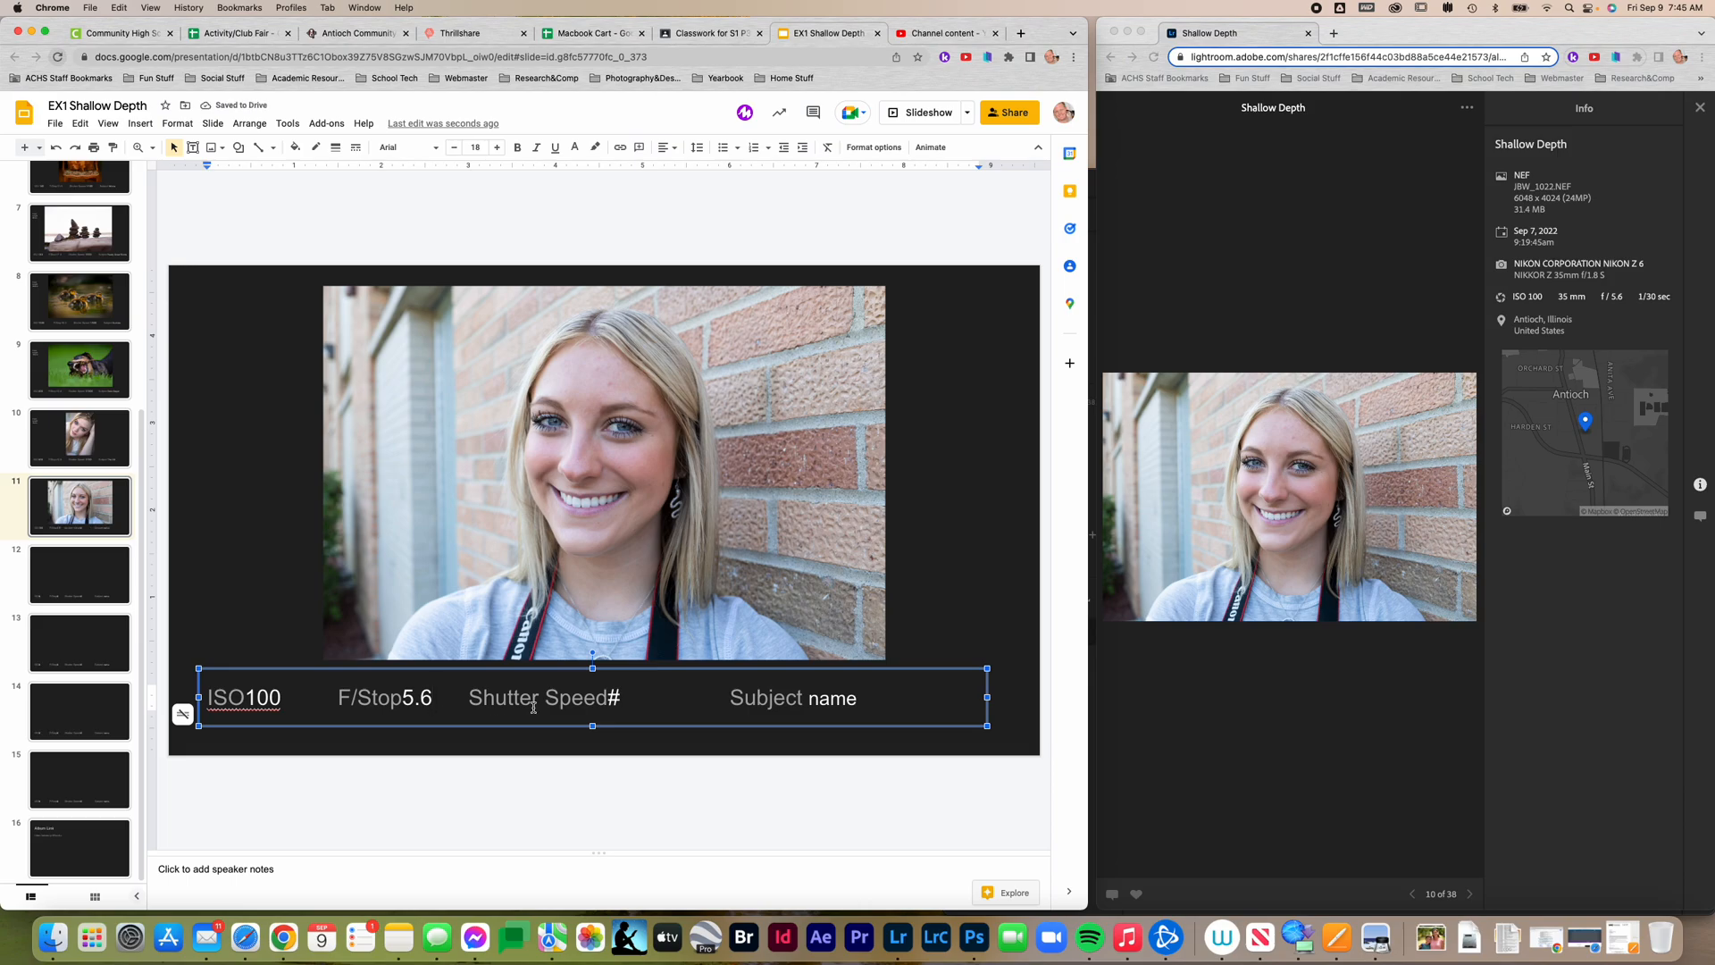
Step: Complete slide 11's caption with a shutter speed of 1/30 and the subject's name
click(639, 694)
key(BackSpace)
text(1/30)
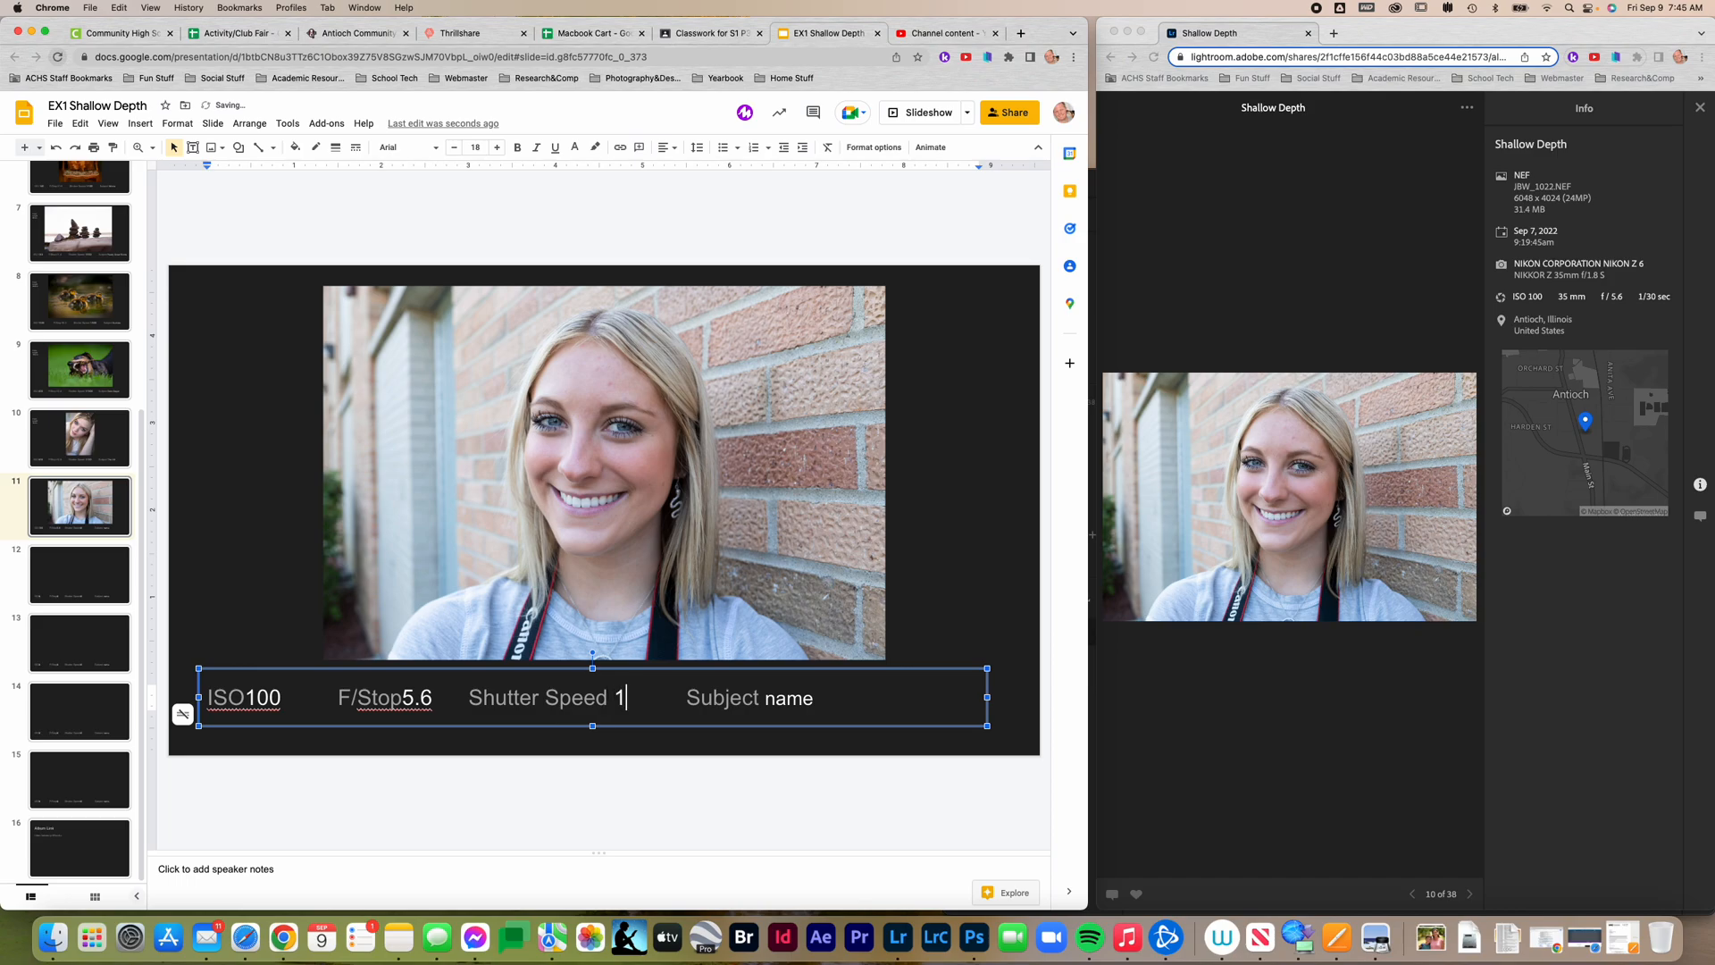
double_click(817, 697)
text(RileyFace)
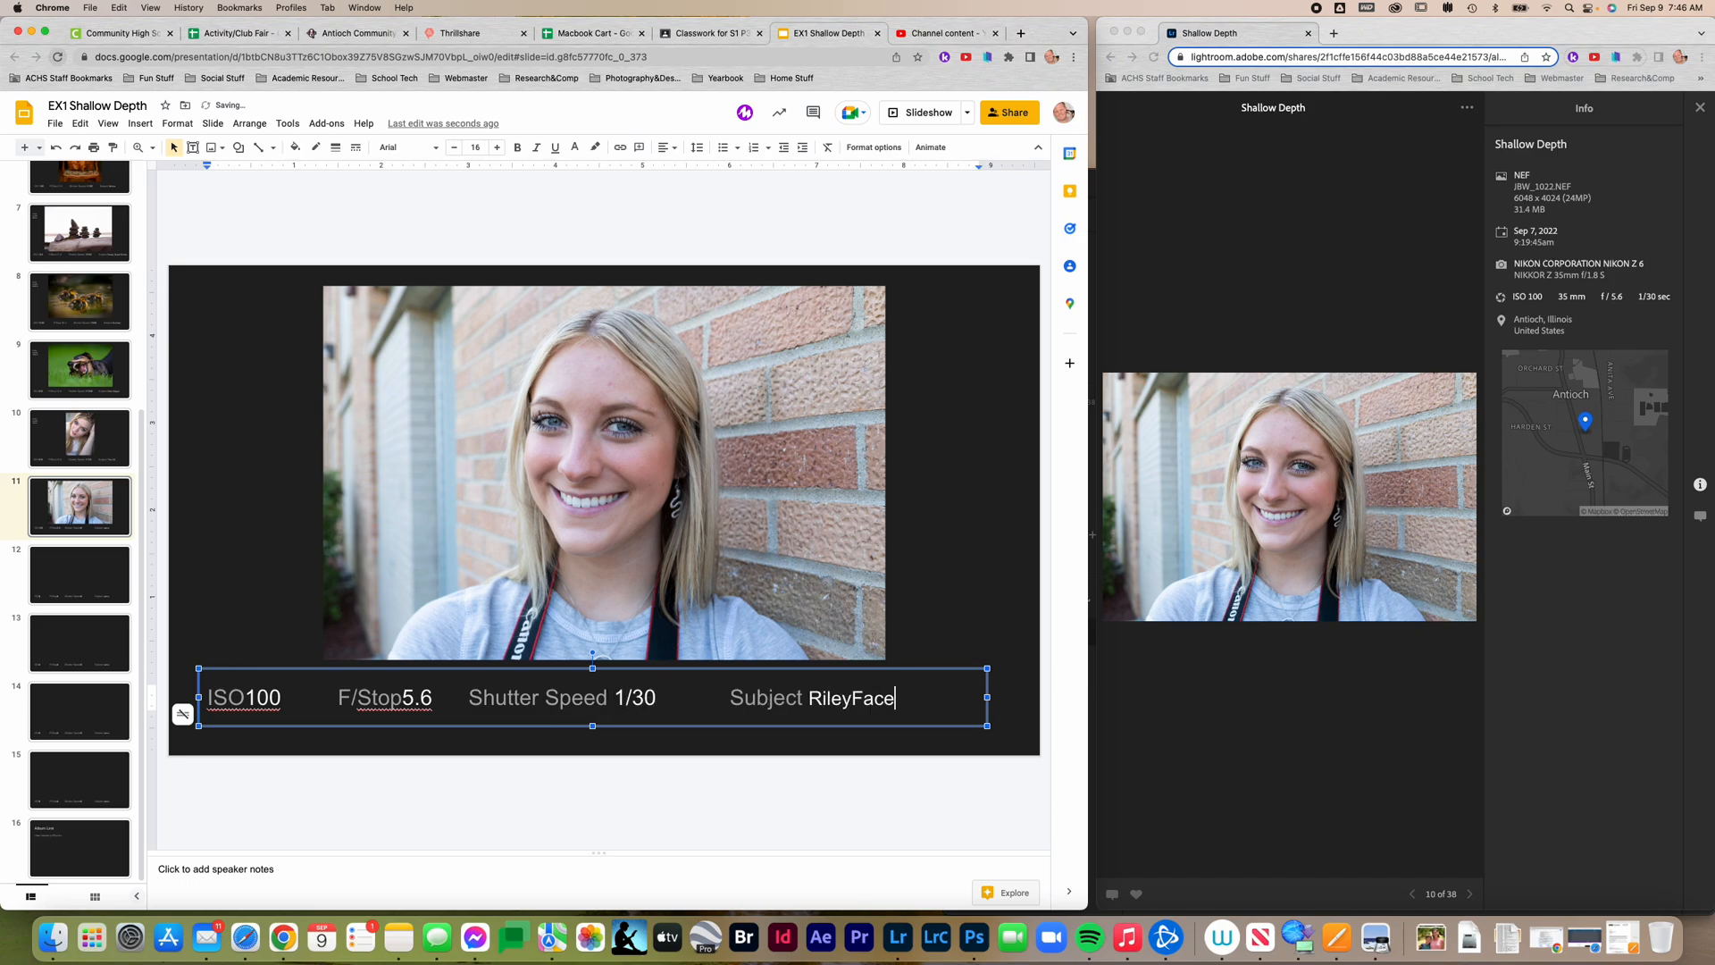
Step: Close the portrait and look through the shared Shallow Depth album's photos and available options
click(1433, 219)
click(1700, 108)
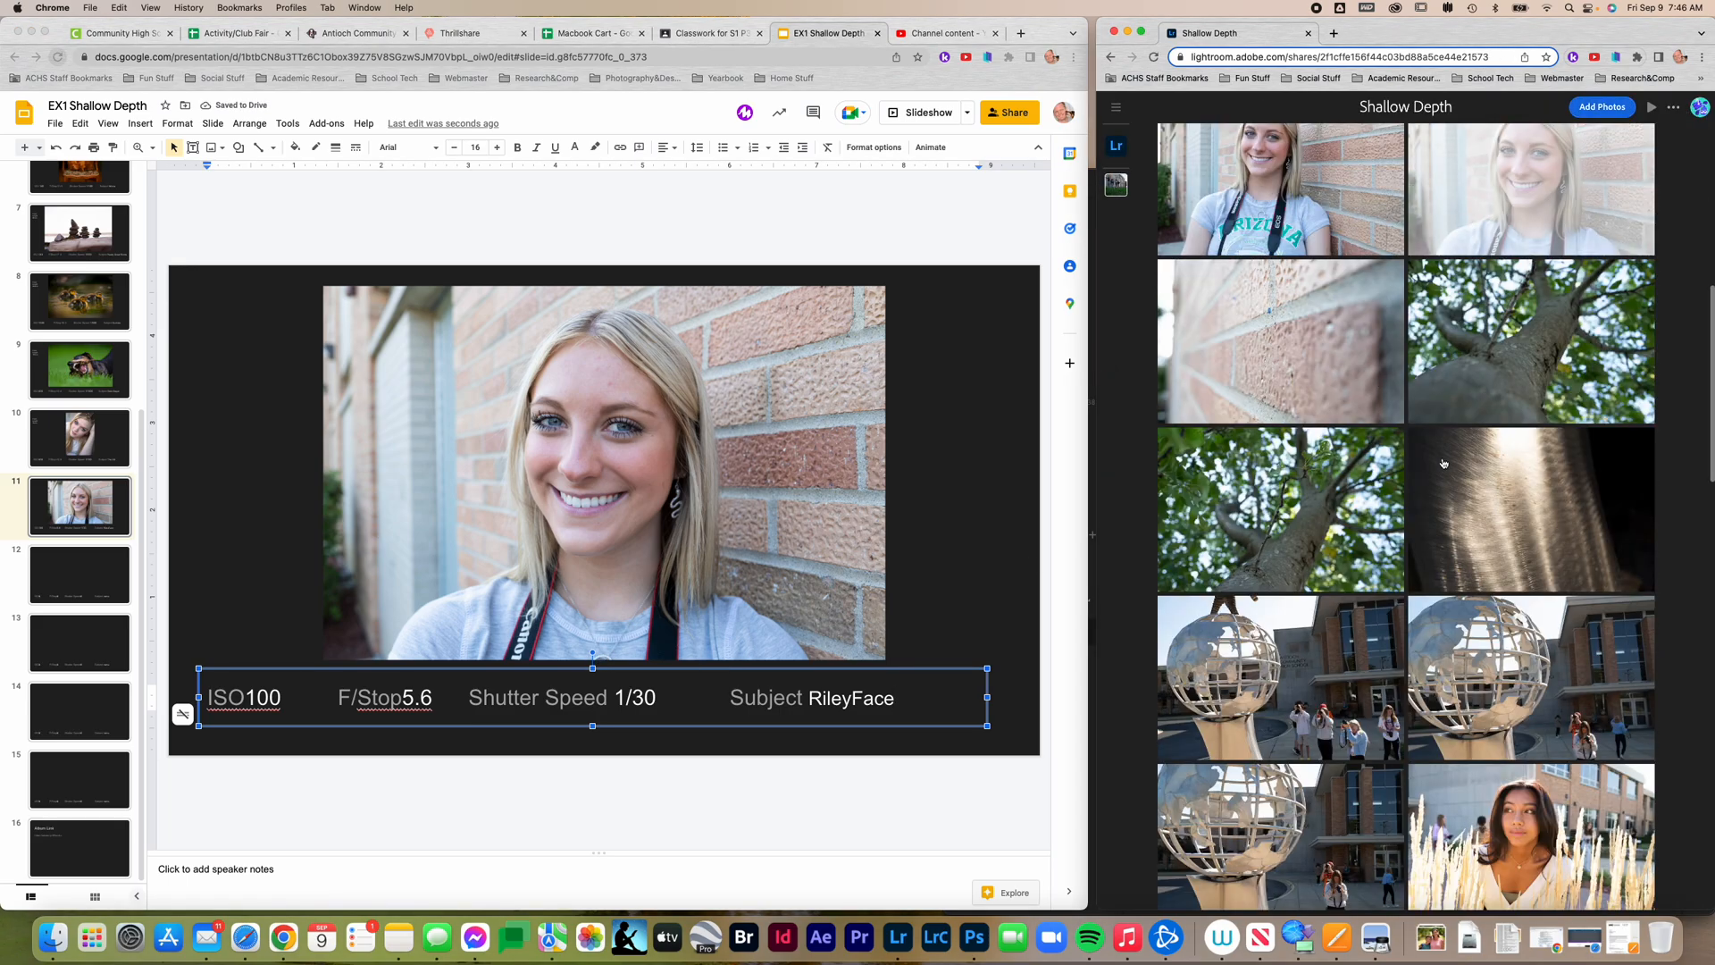
scroll(1429, 467, down, 15)
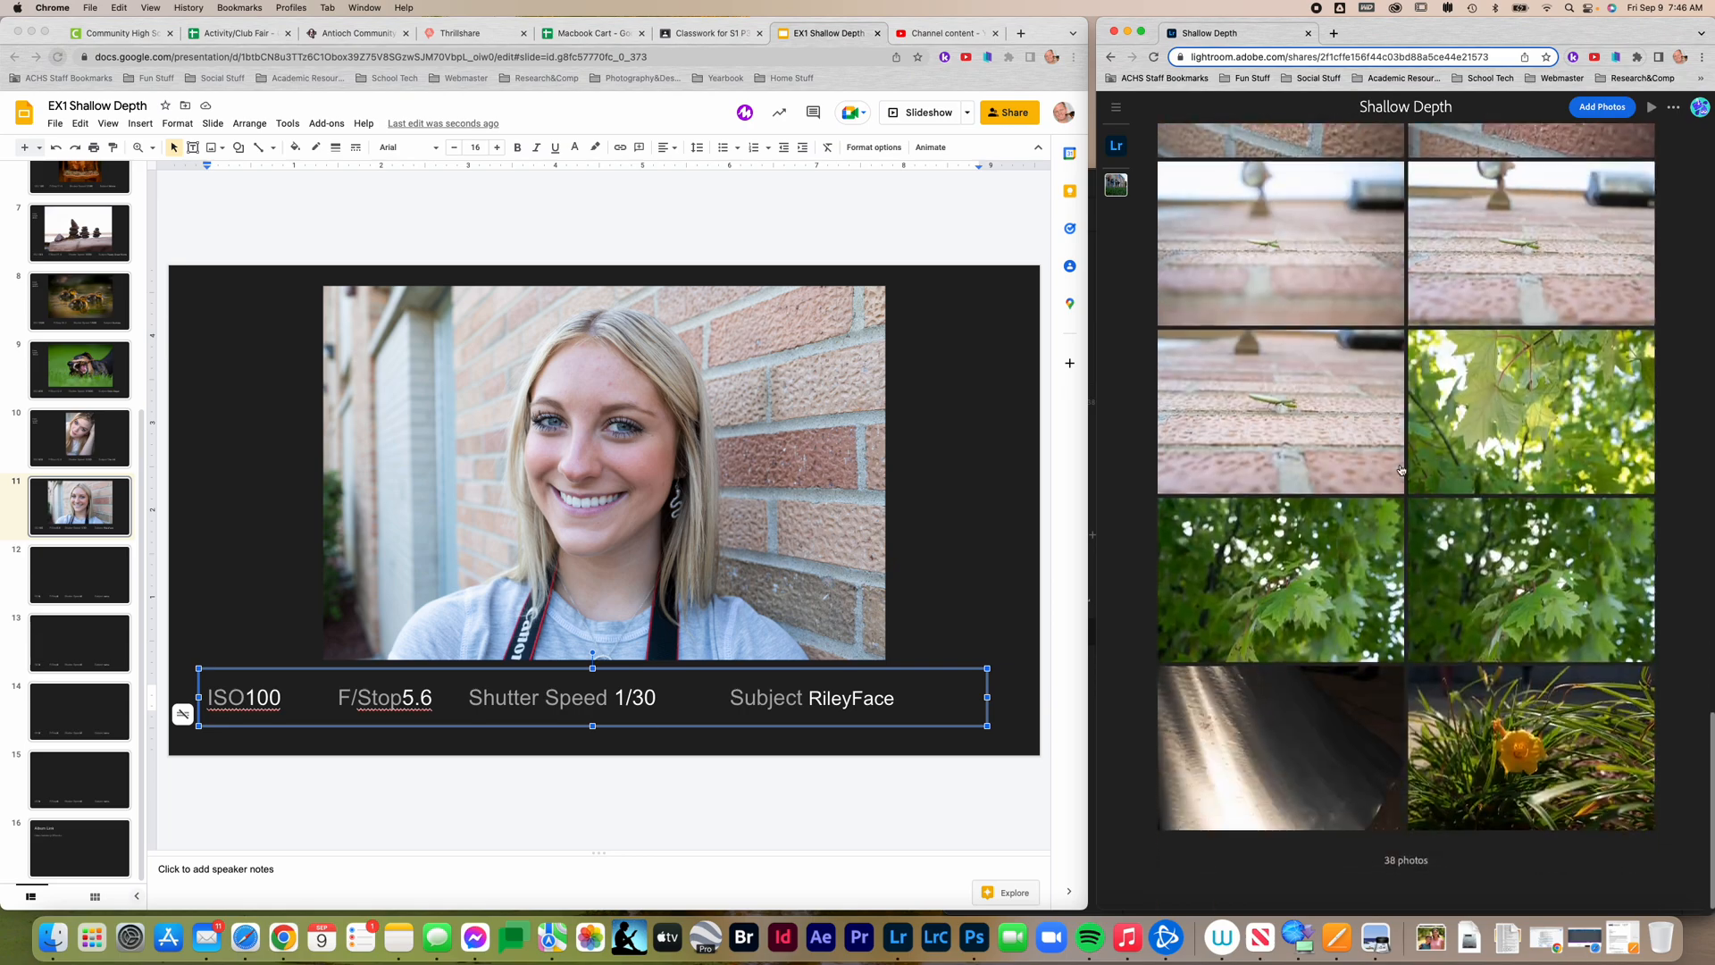
scroll(1402, 470, up, 15)
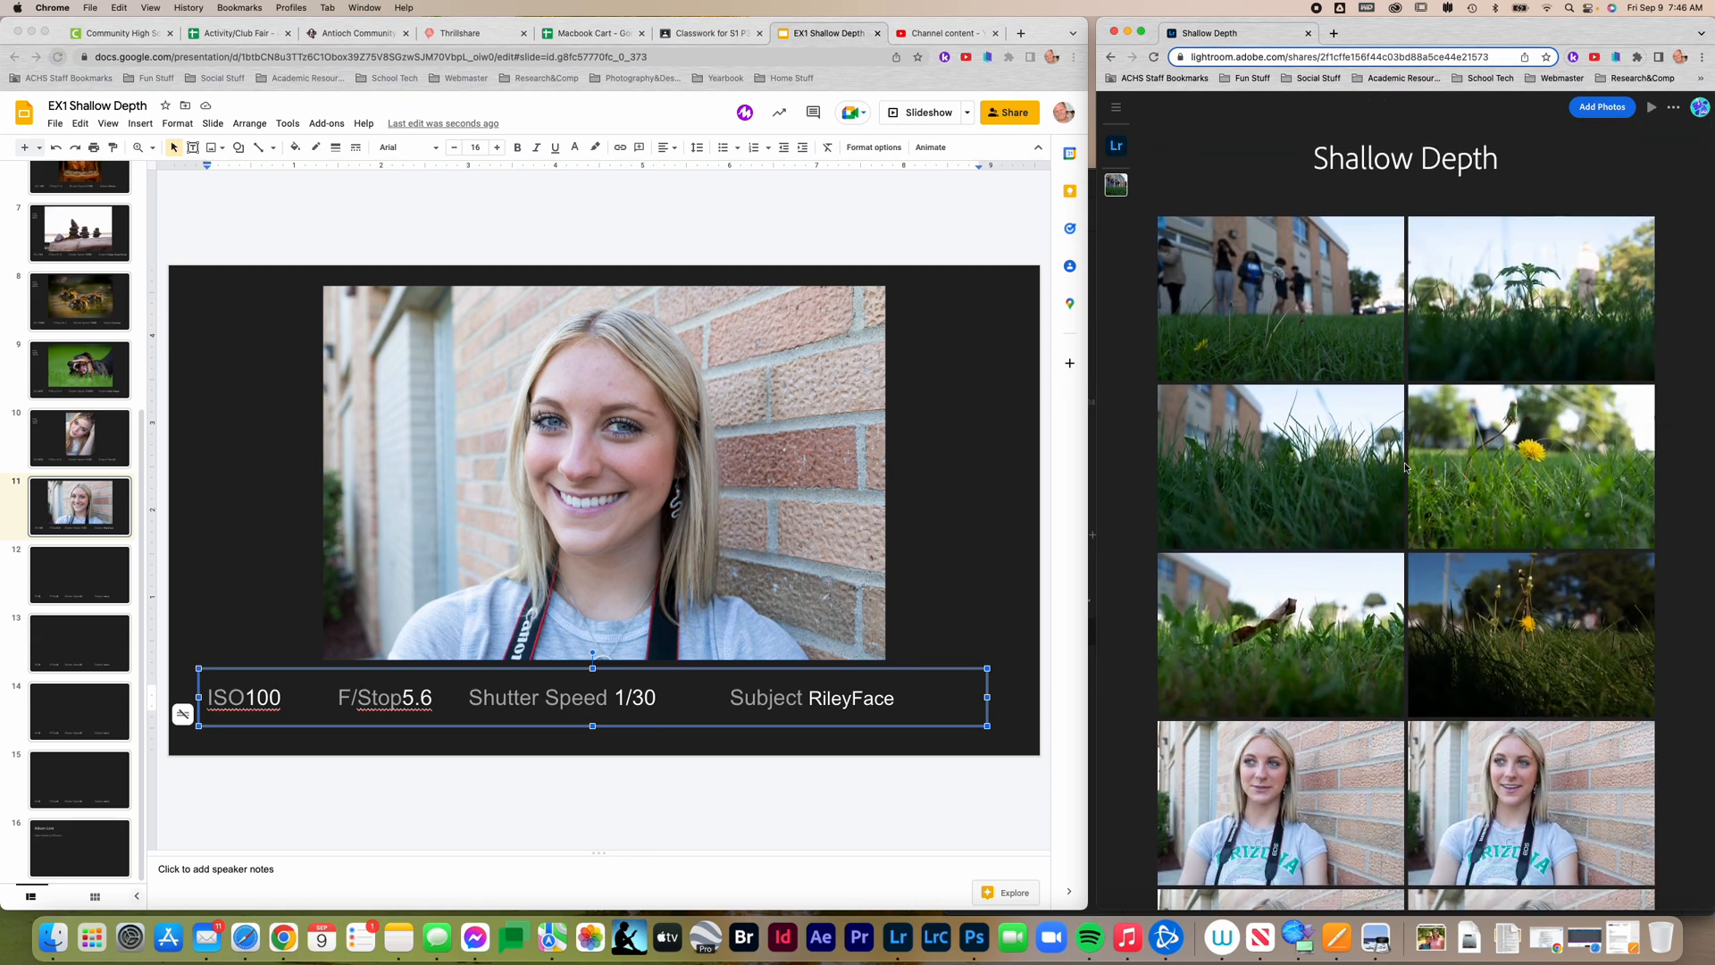
click(1114, 108)
click(1114, 107)
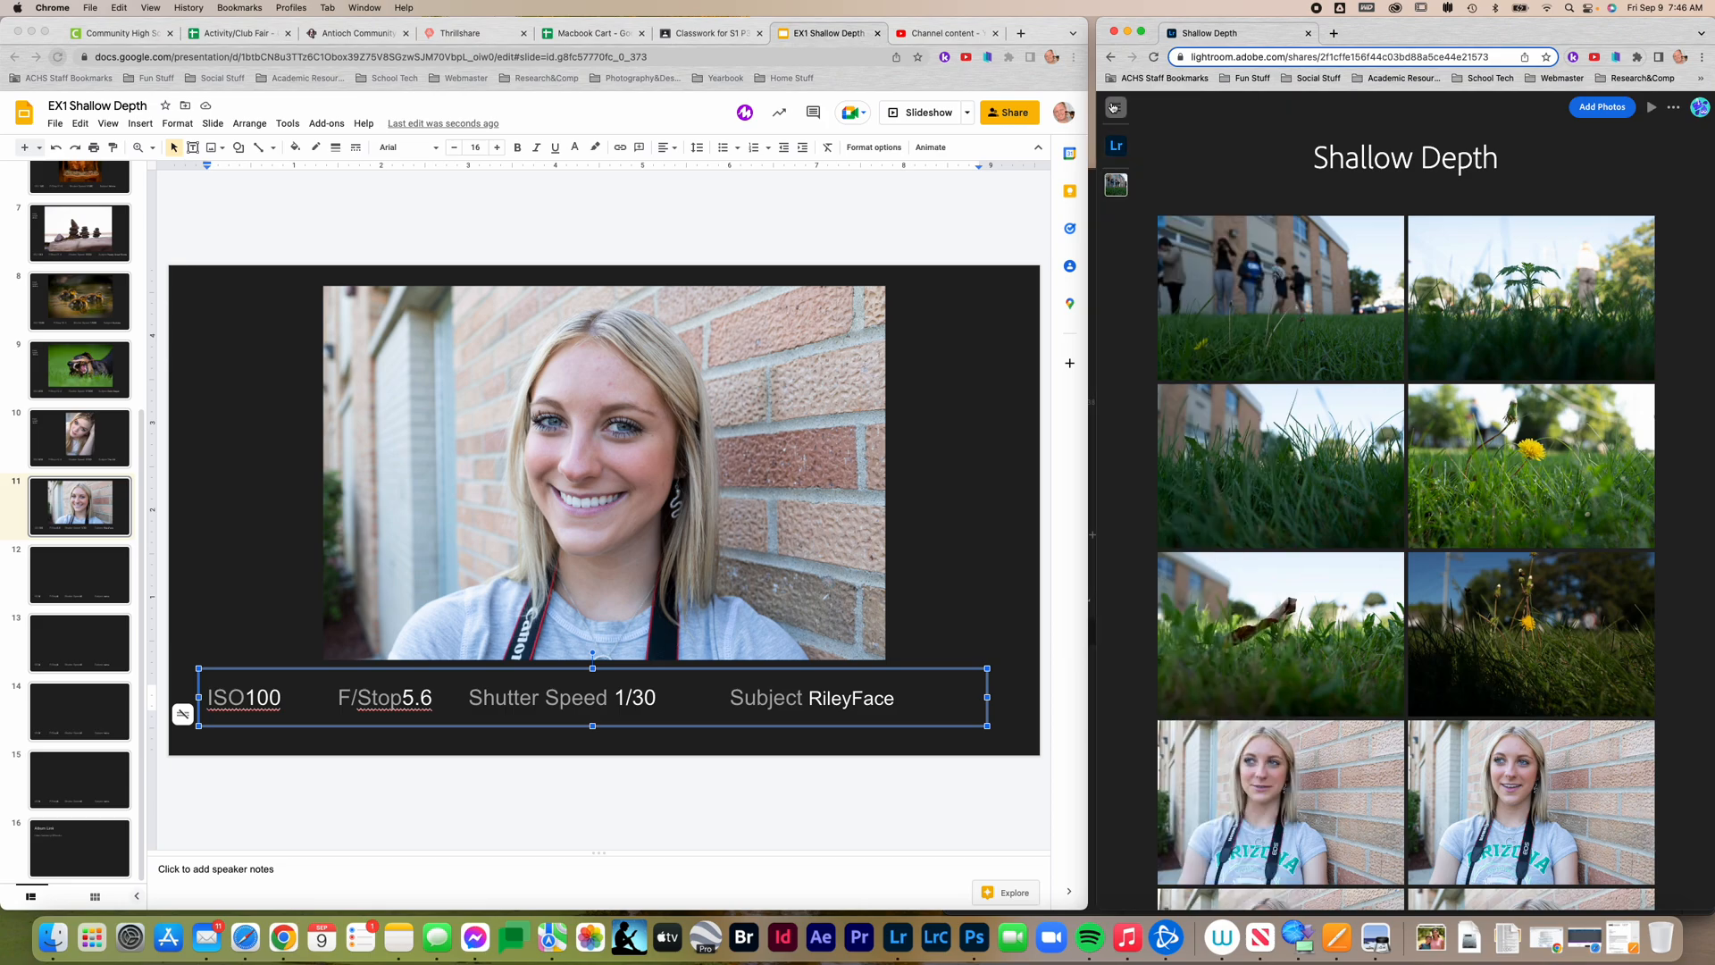
click(1673, 108)
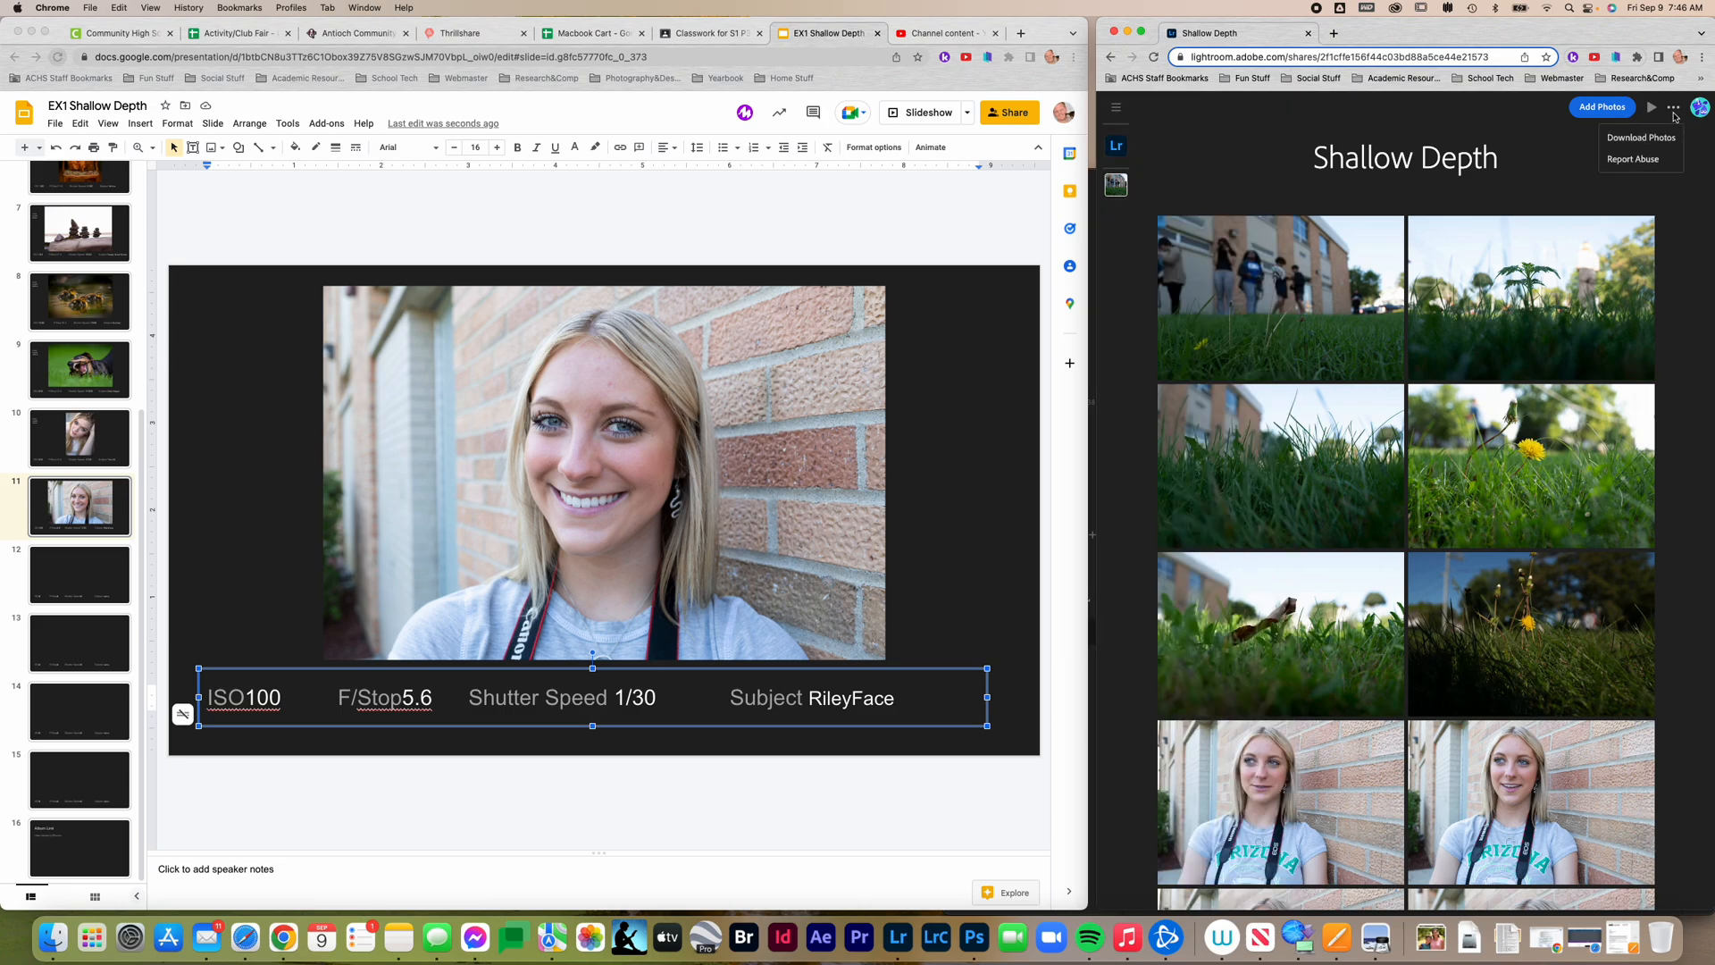
click(1225, 254)
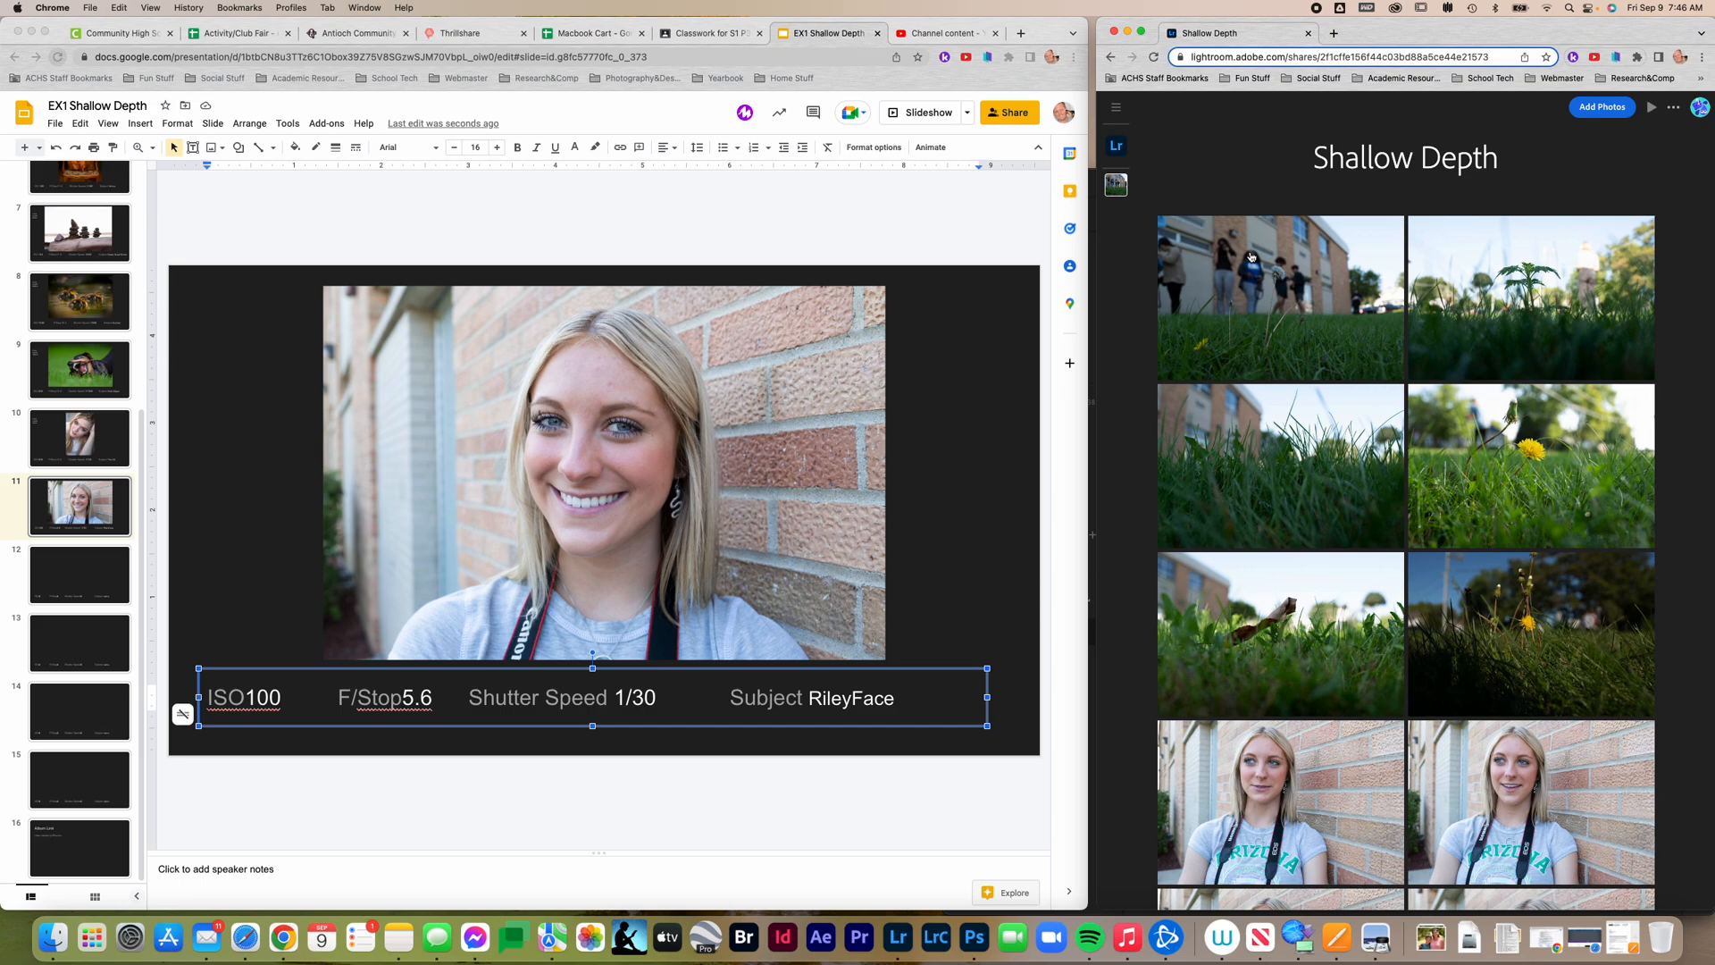
Step: Switch to Lightroom, filter the Shallow Depth album to three stars or more, and locate those picks in the shared web album
click(900, 938)
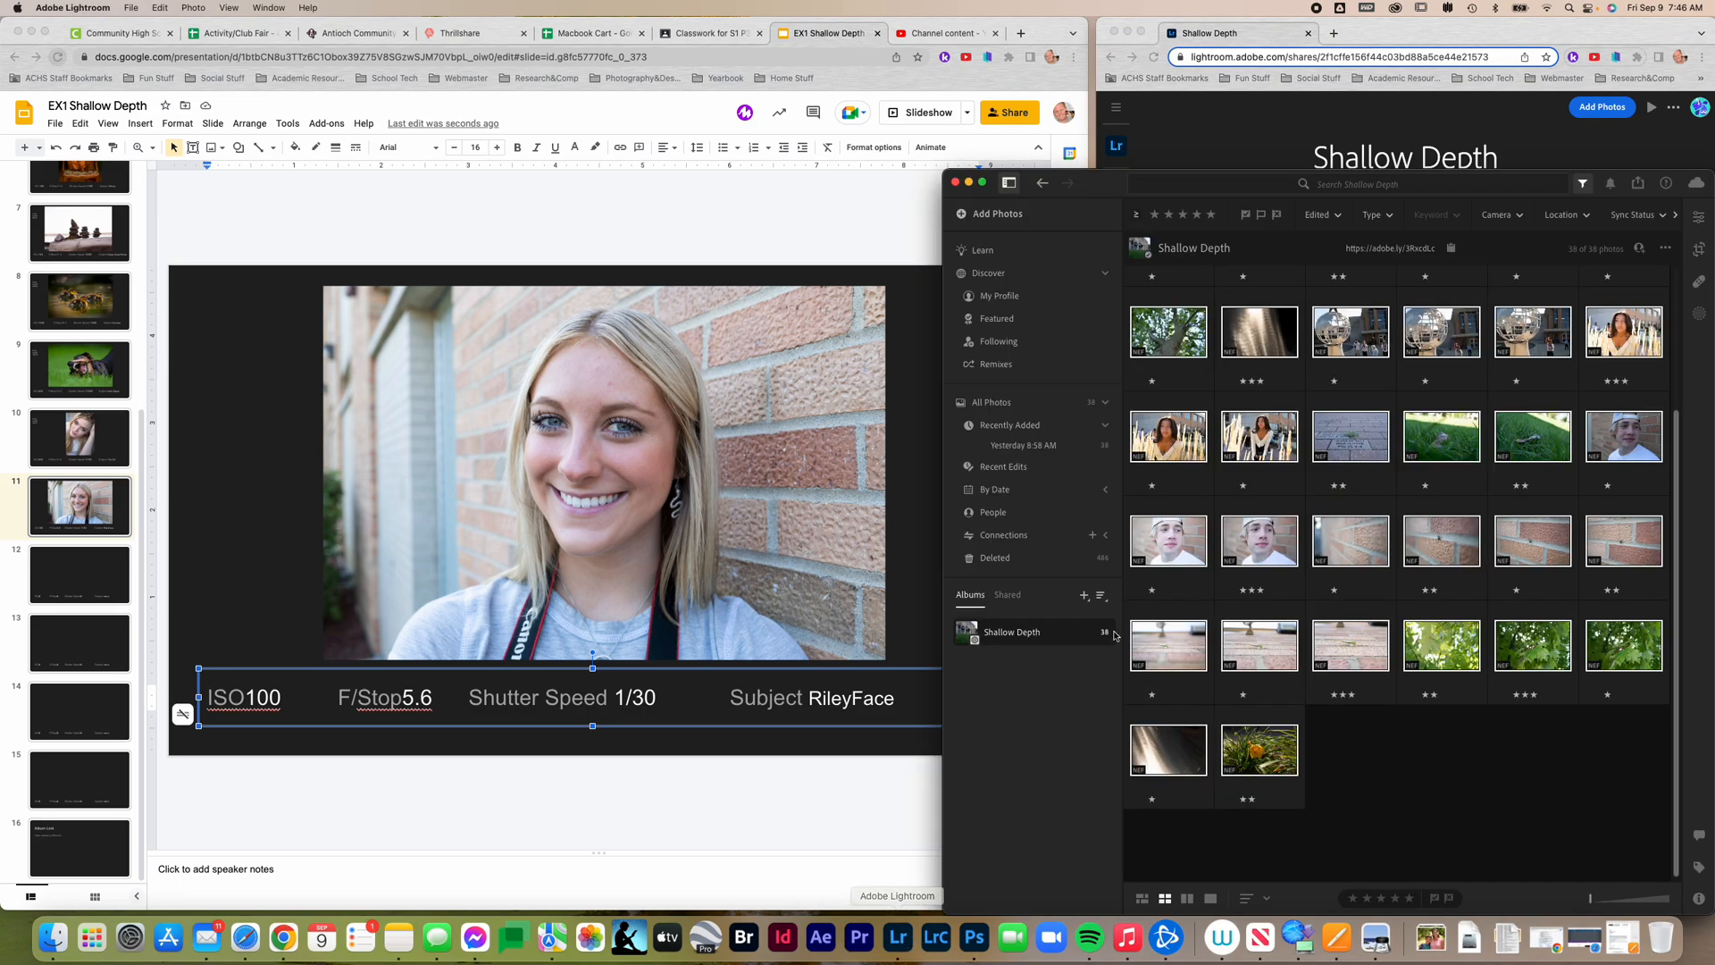
click(1183, 215)
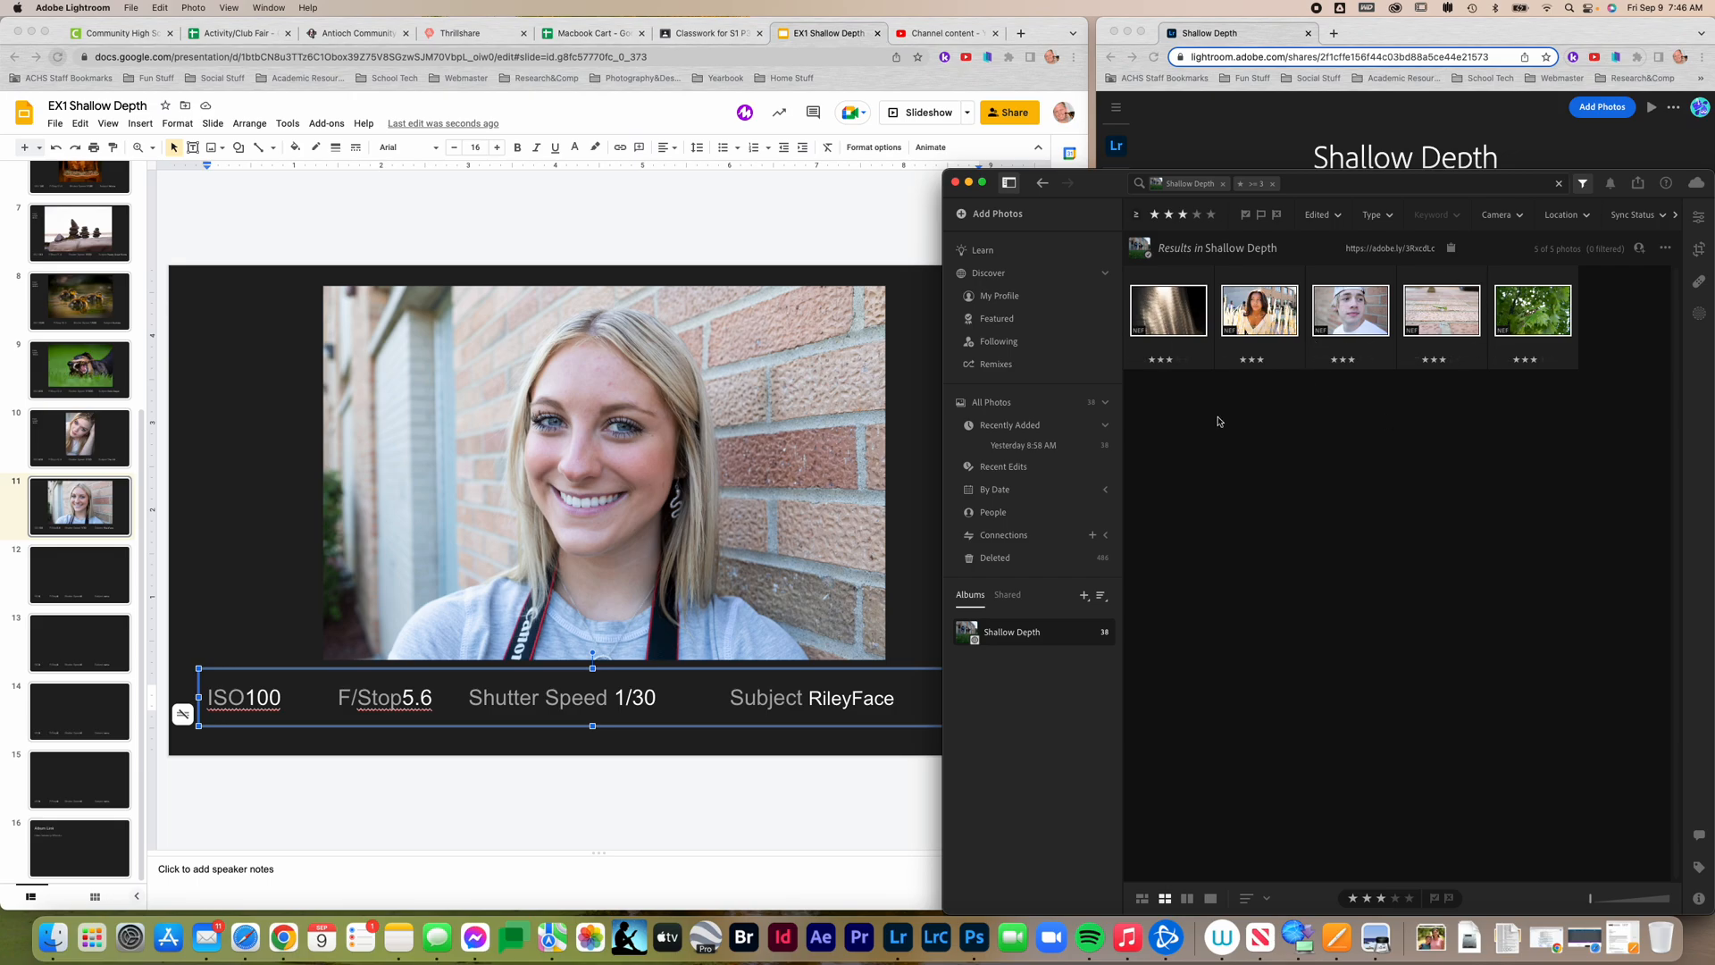
click(1229, 103)
scroll(1312, 514, down, 10)
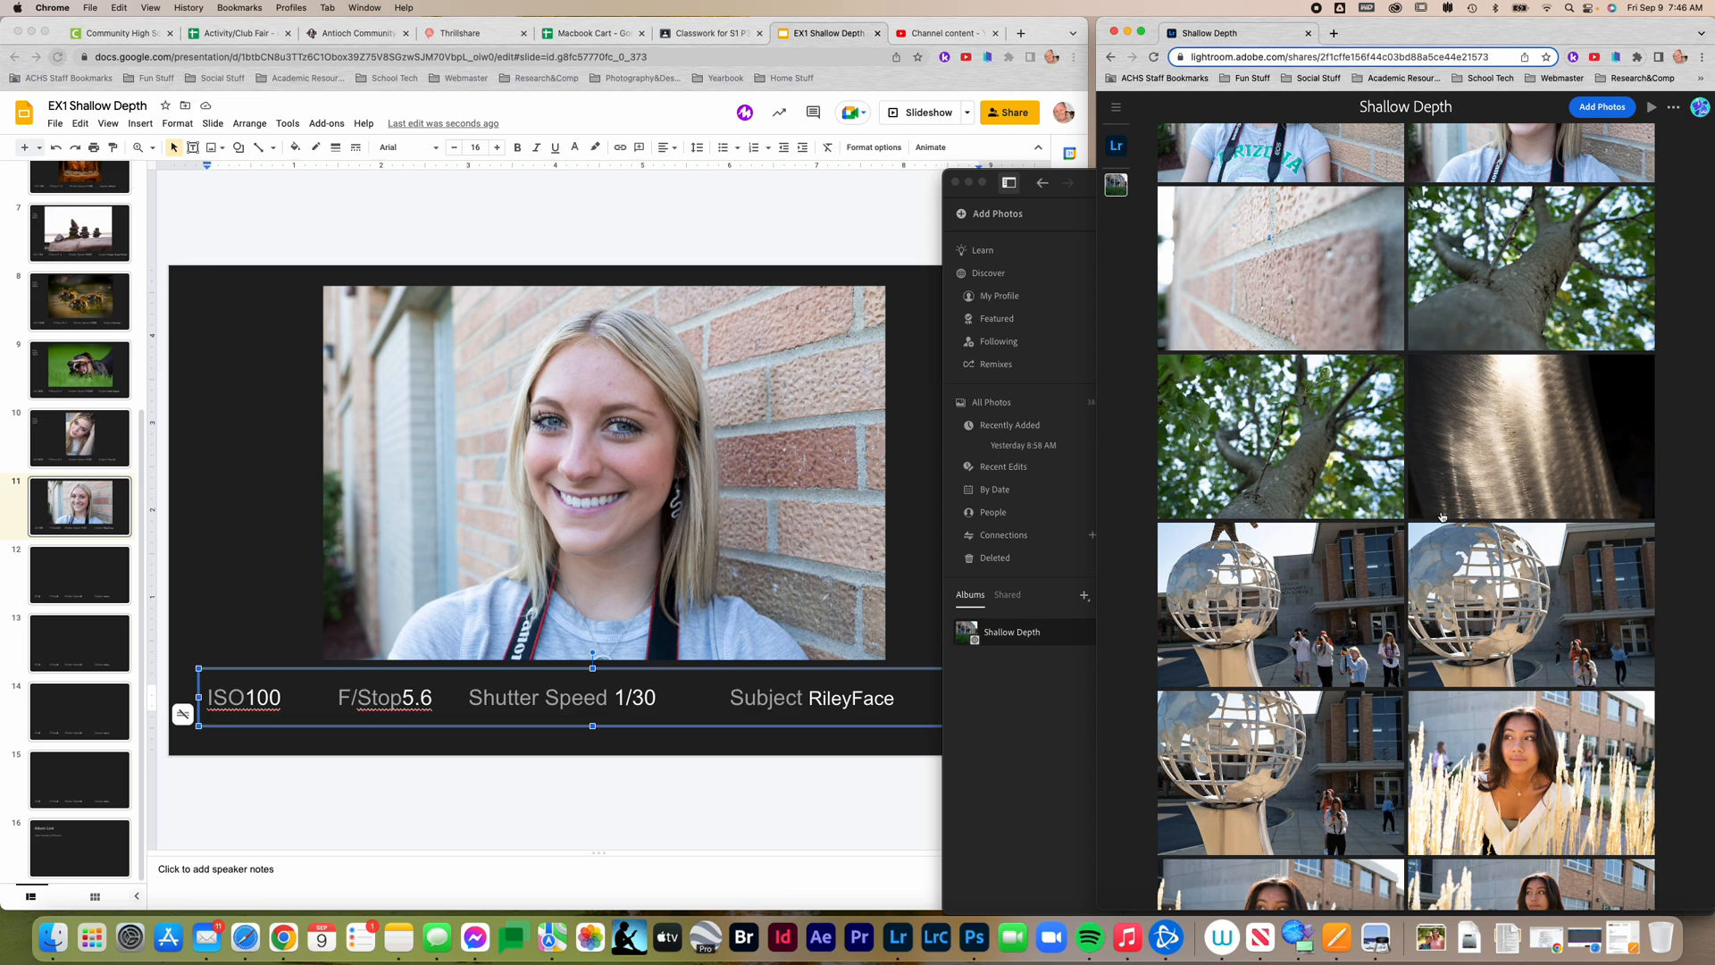
scroll(1430, 514, down, 15)
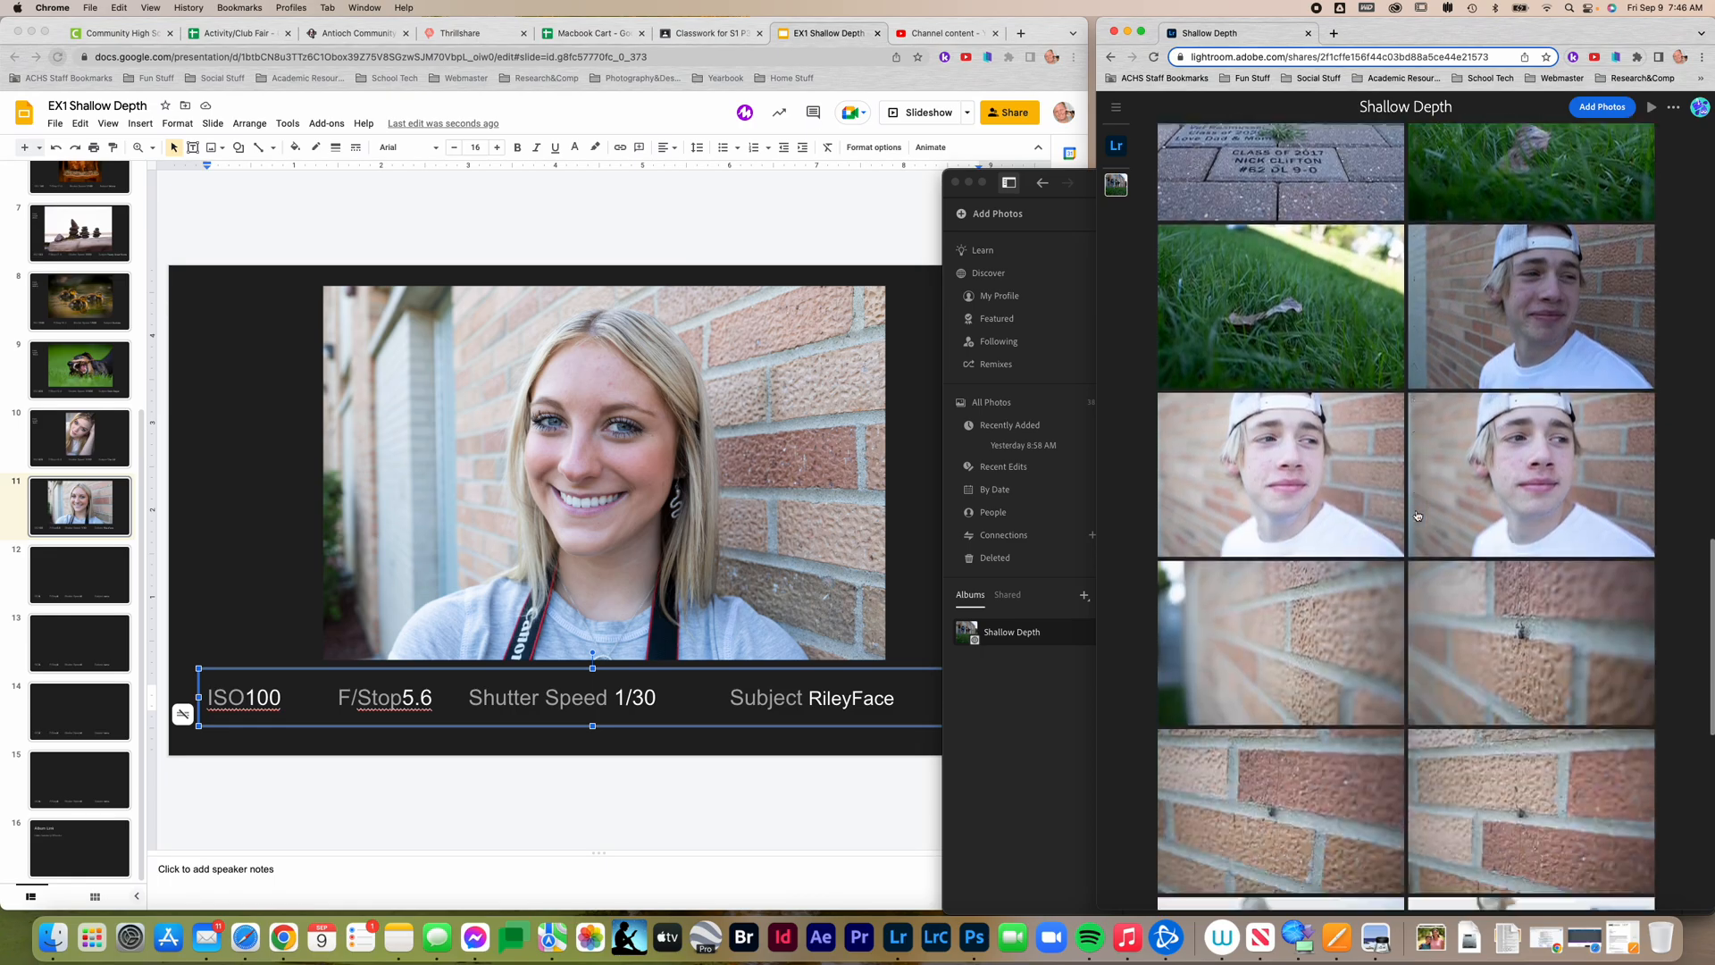
scroll(1416, 516, up, 15)
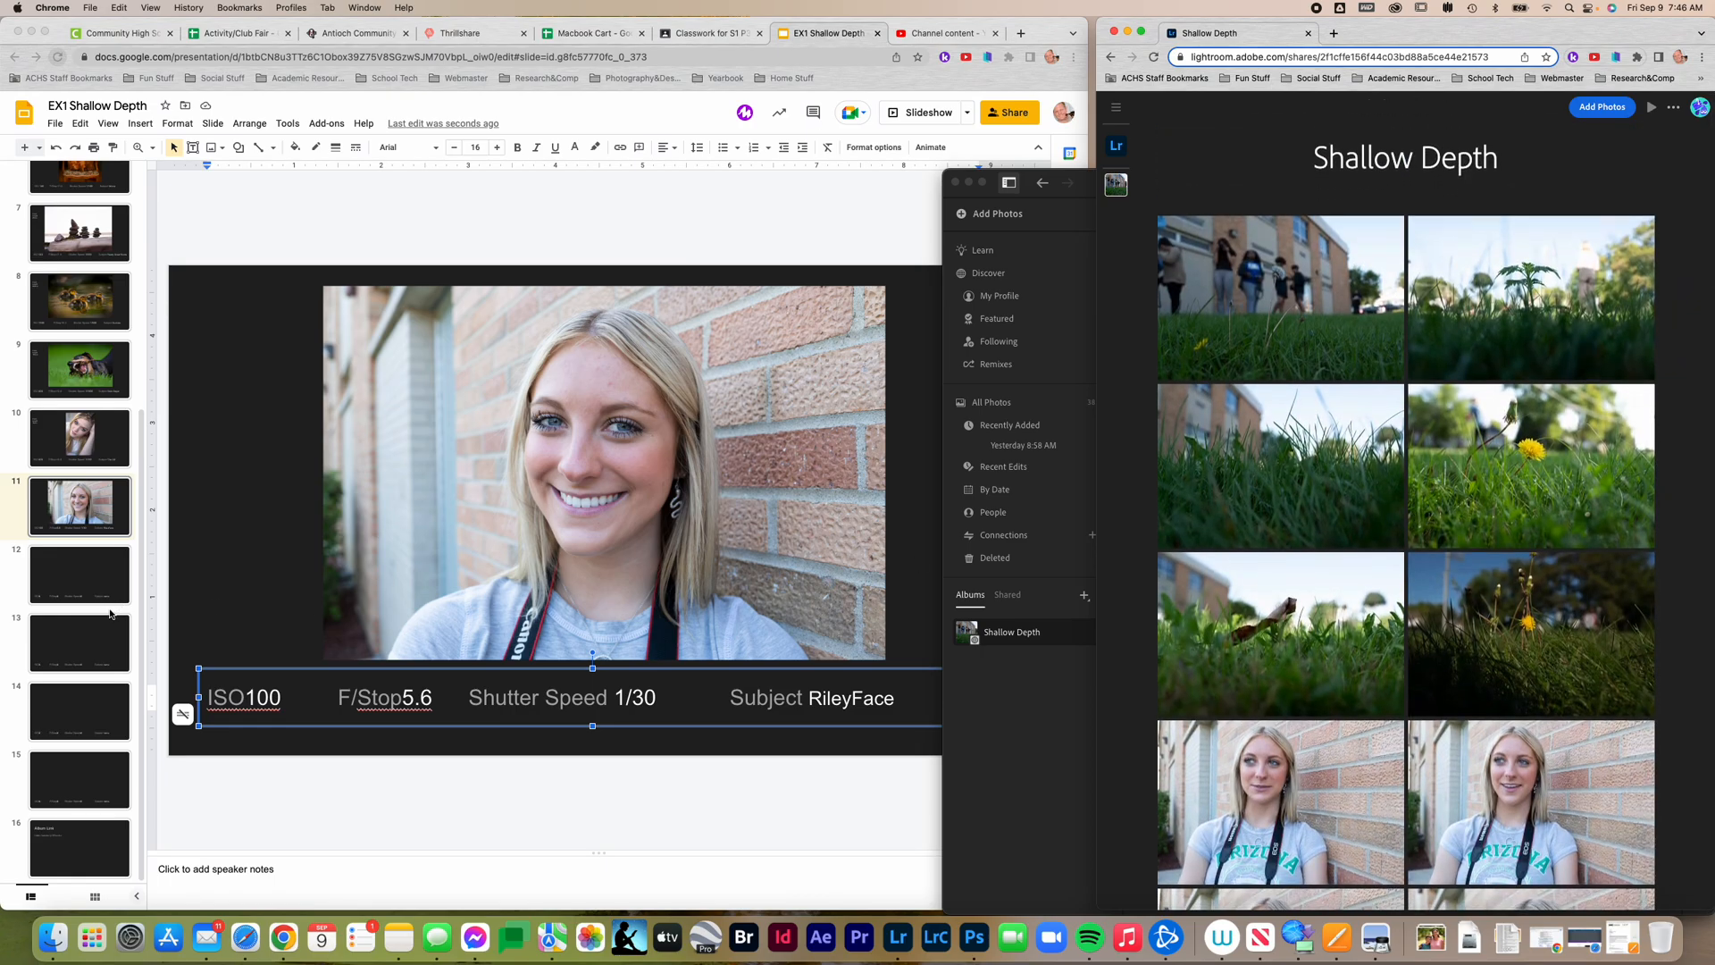
Step: Go to the Album Link slide, select the whole album link in the body and open its editing options
click(78, 633)
click(79, 847)
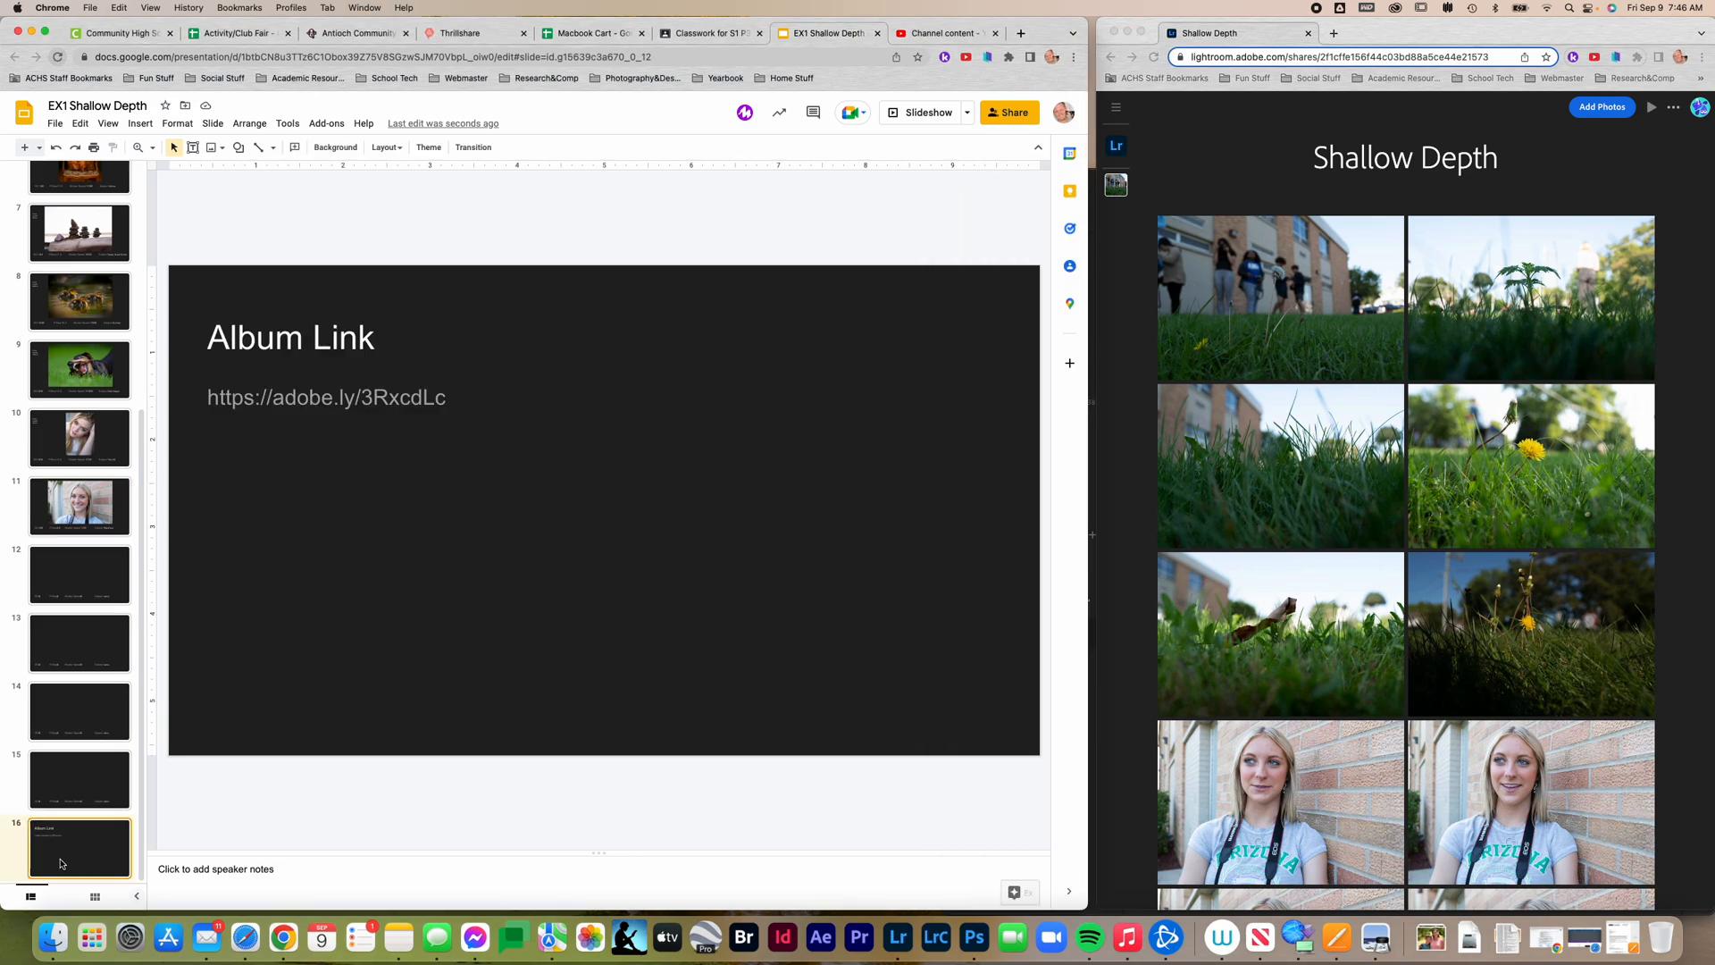
double_click(346, 396)
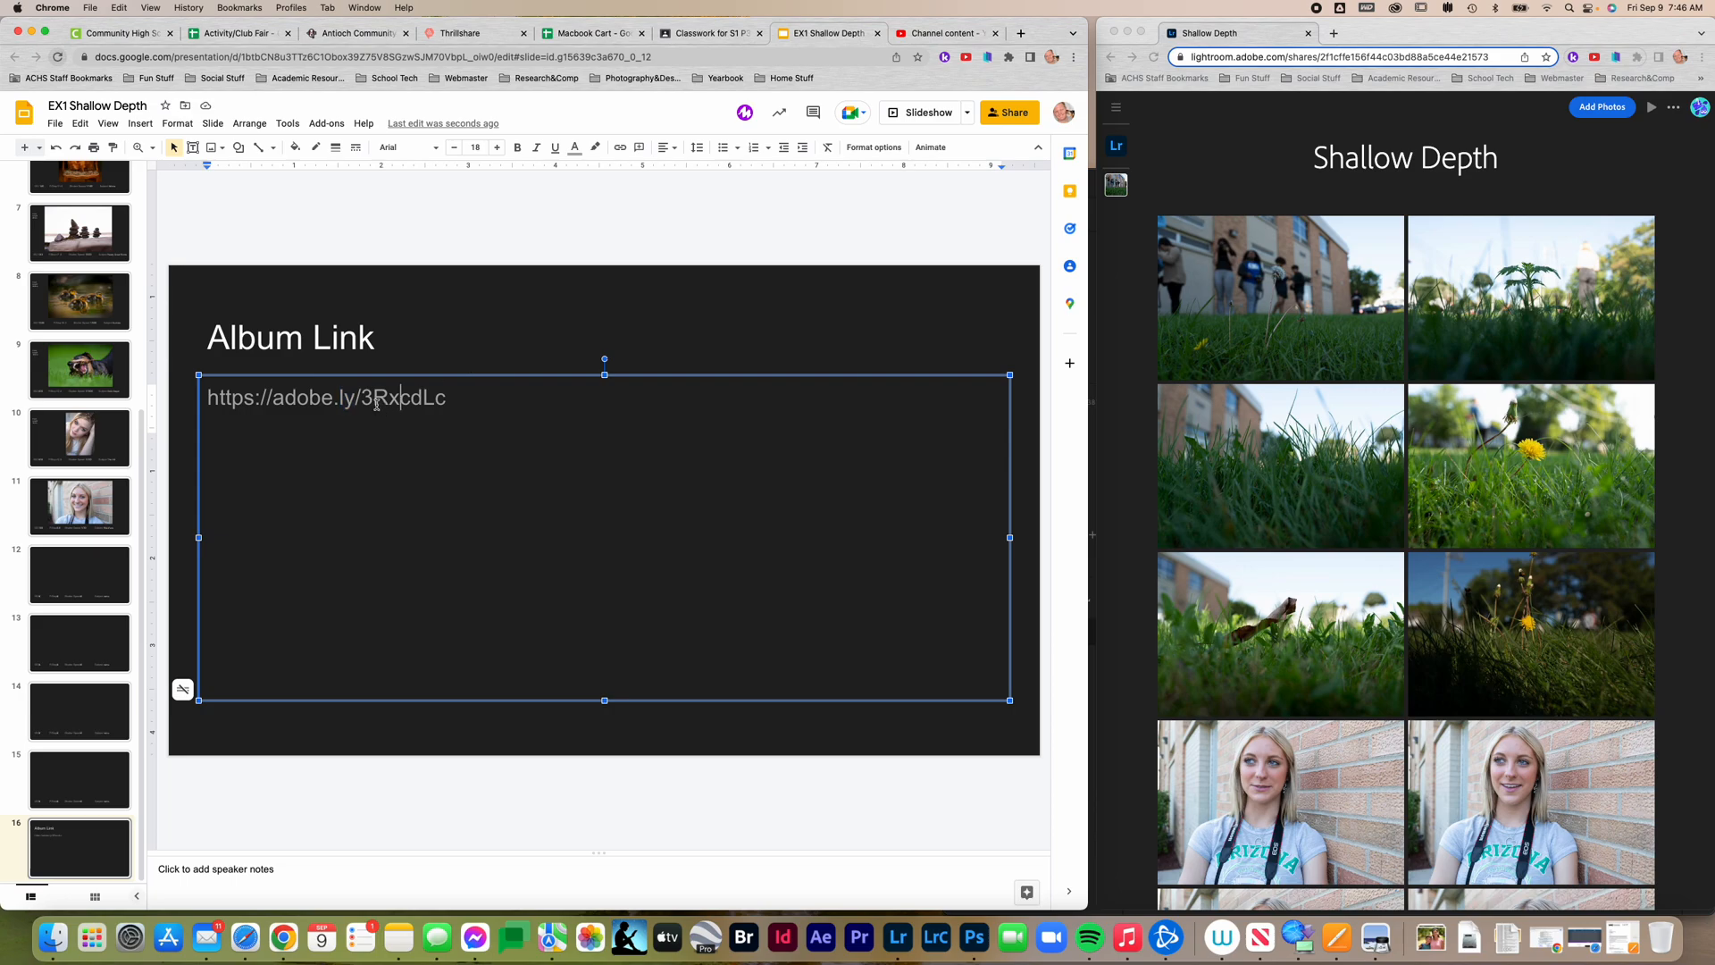
double_click(376, 401)
triple_click(376, 401)
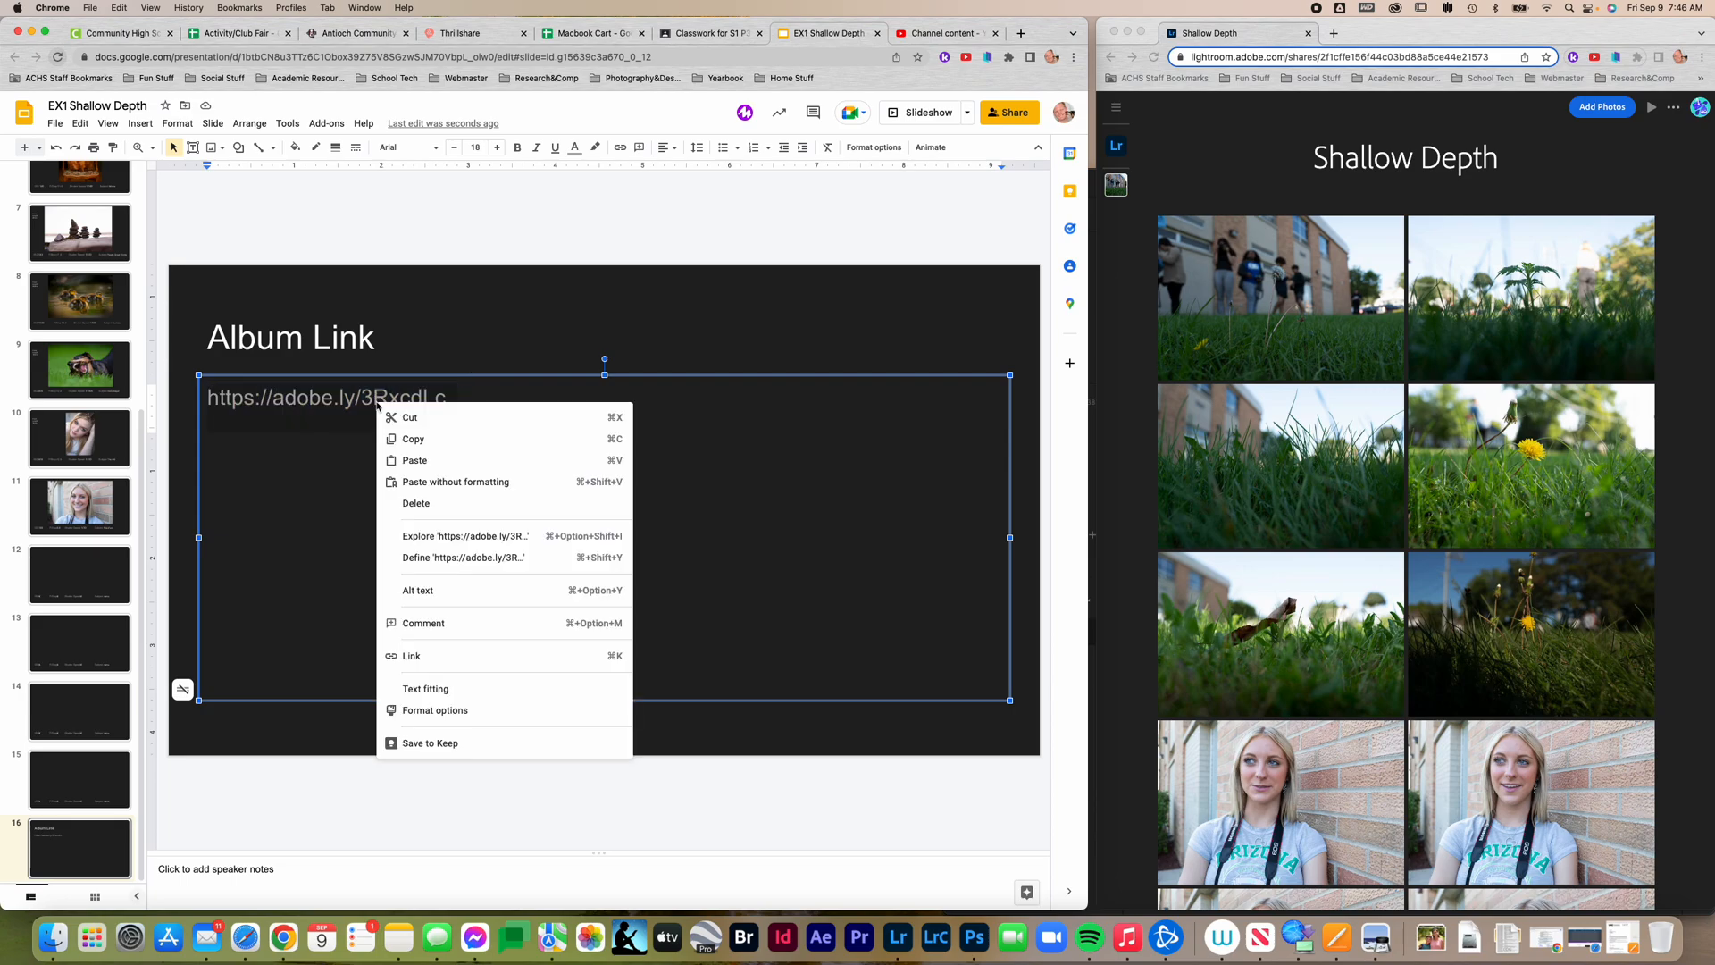